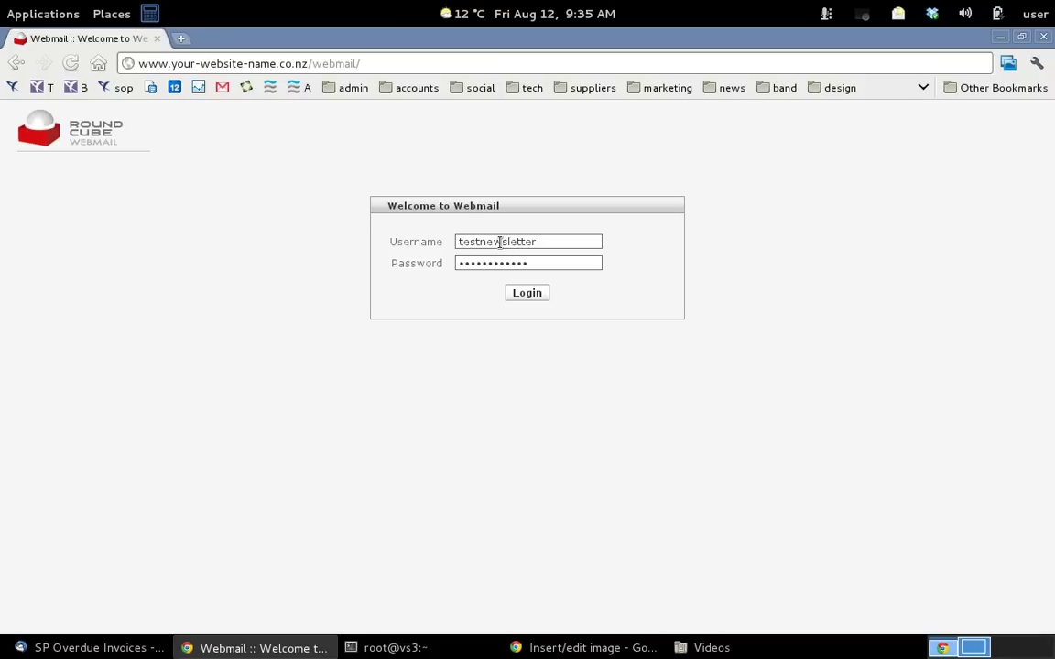
# Submit the pre-filled login form to enter the test newsletter webmail account
pyautogui.click(527, 293)
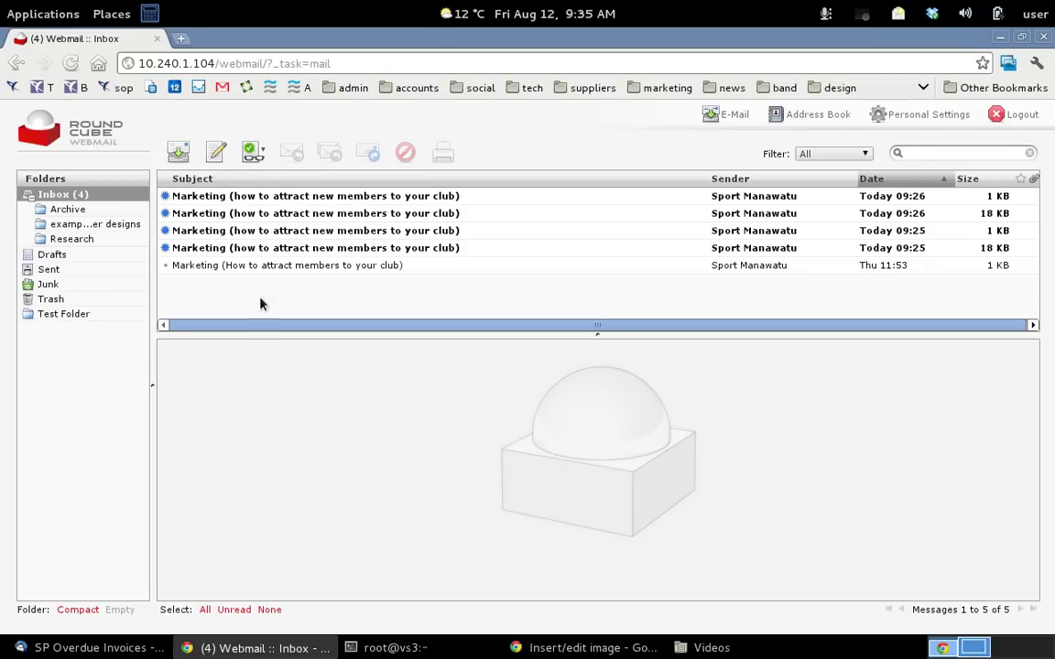
# Open the newest Marketing message, return to the list, preview the second, and check for new mail
pyautogui.click(208, 198)
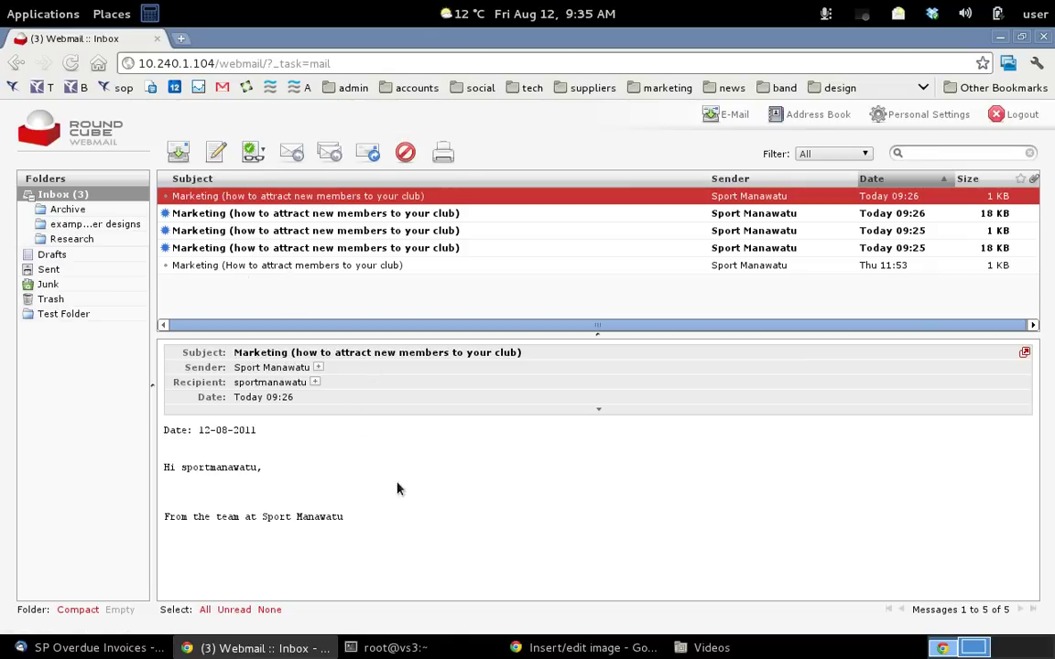
pyautogui.doubleClick(339, 197)
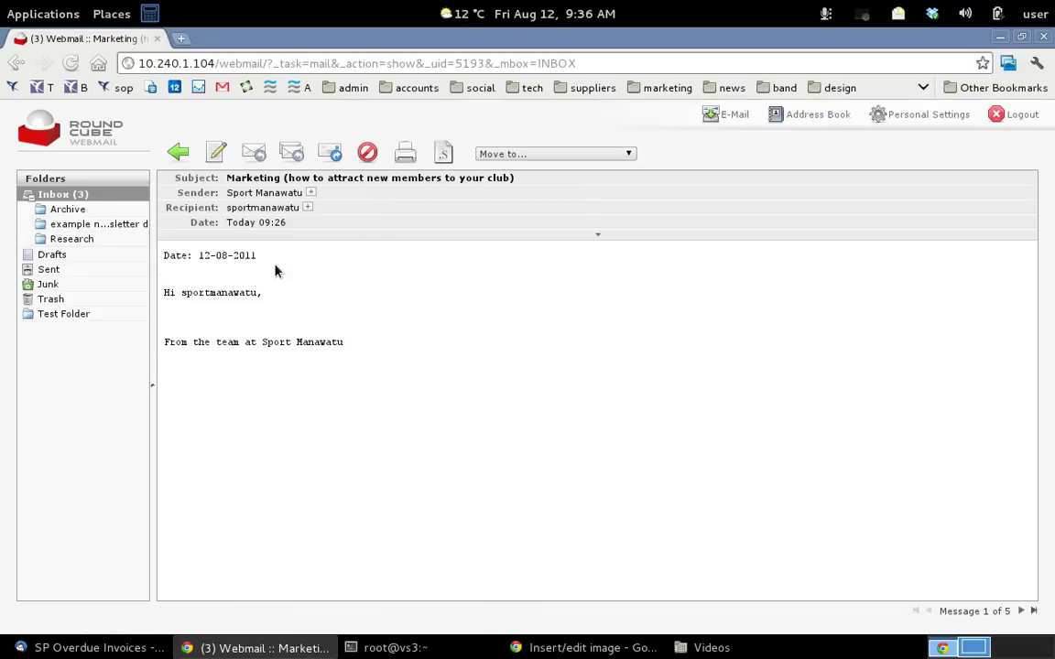
pyautogui.click(177, 154)
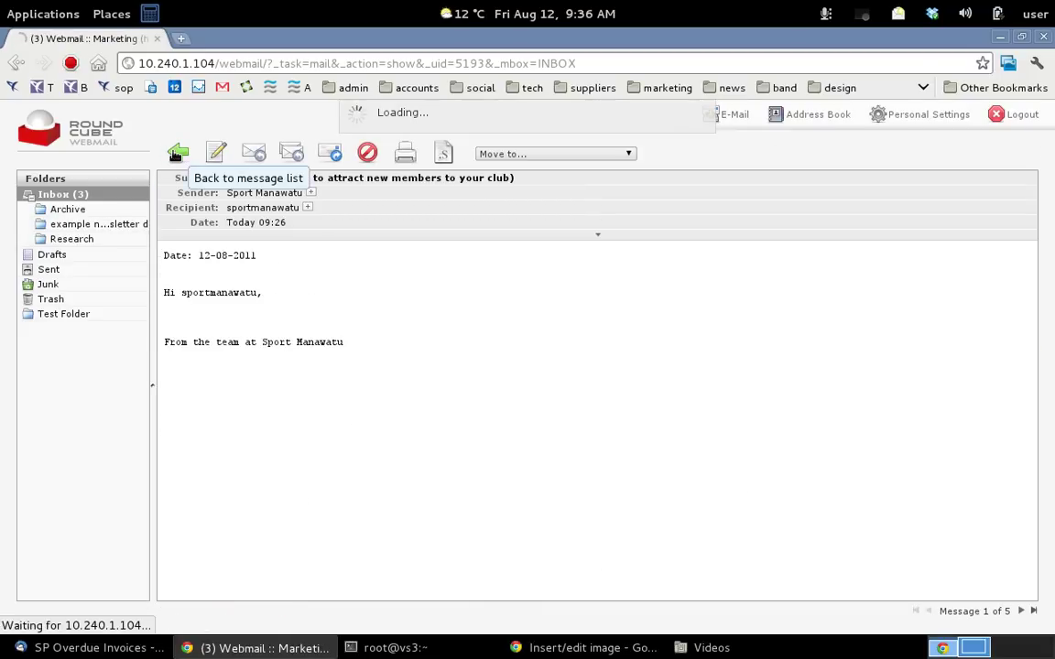
pyautogui.click(205, 214)
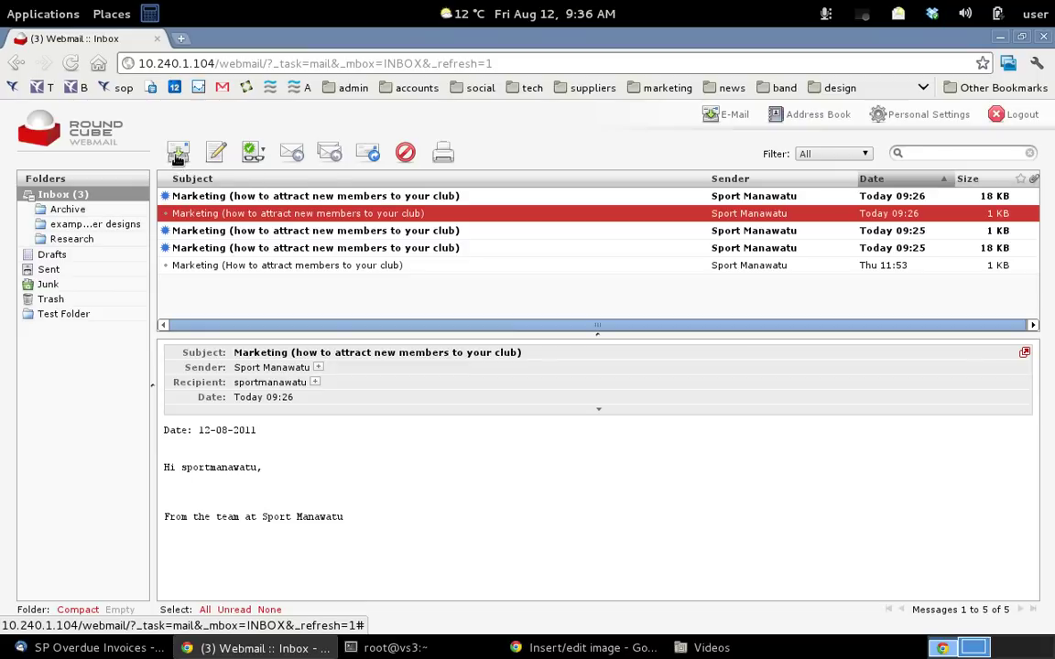
pyautogui.click(177, 154)
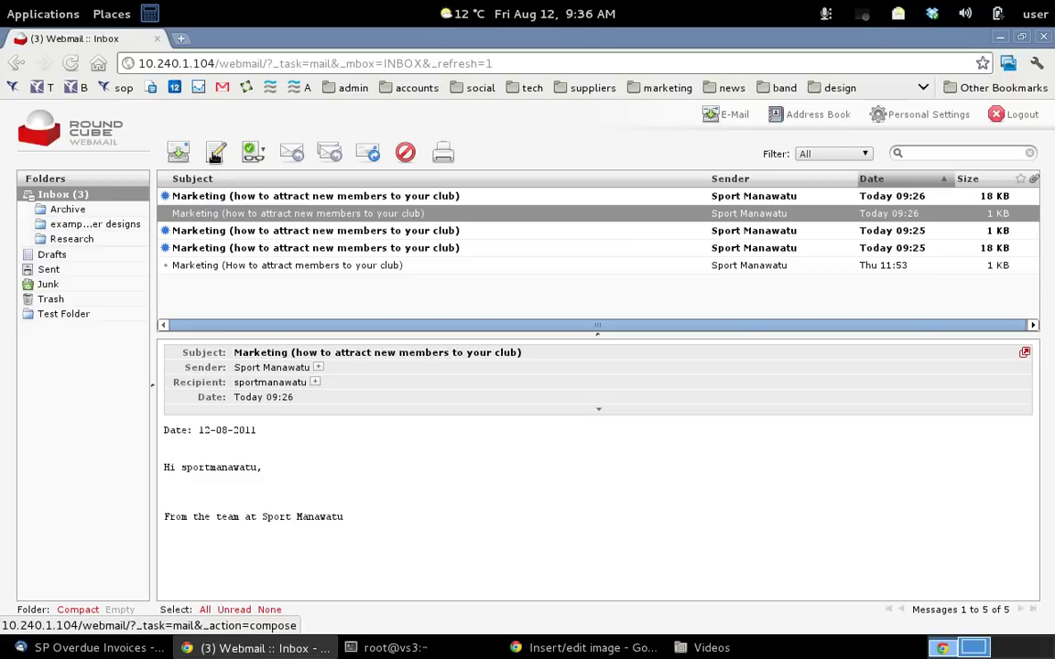
# Compose a message to the support address with subject Test, one Cc address and an empty Bcc line
pyautogui.click(215, 154)
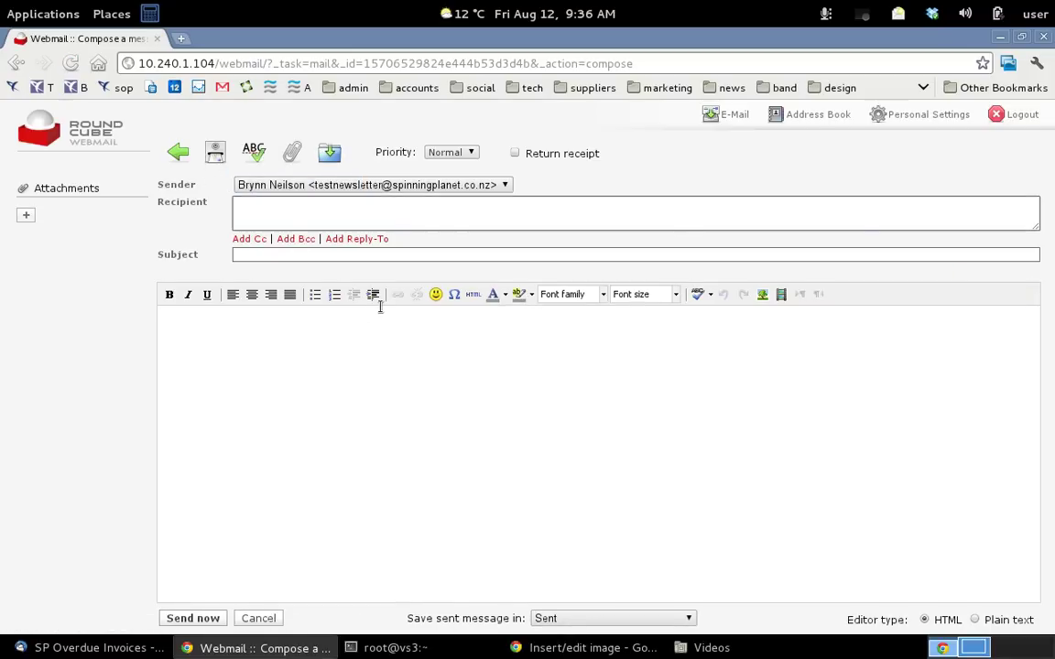
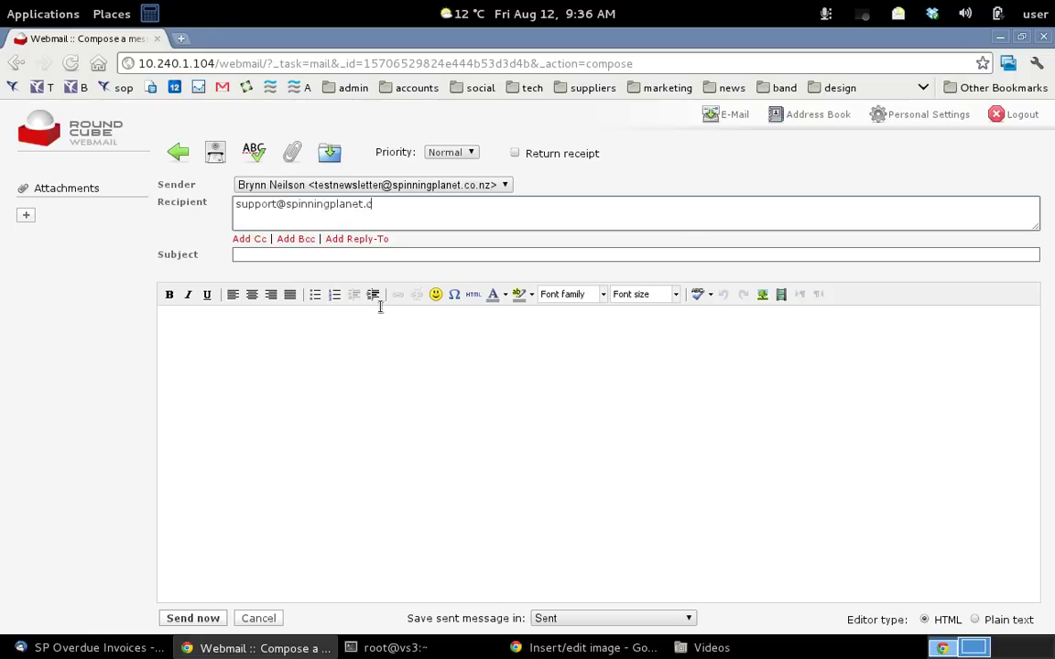
pyautogui.click(275, 255)
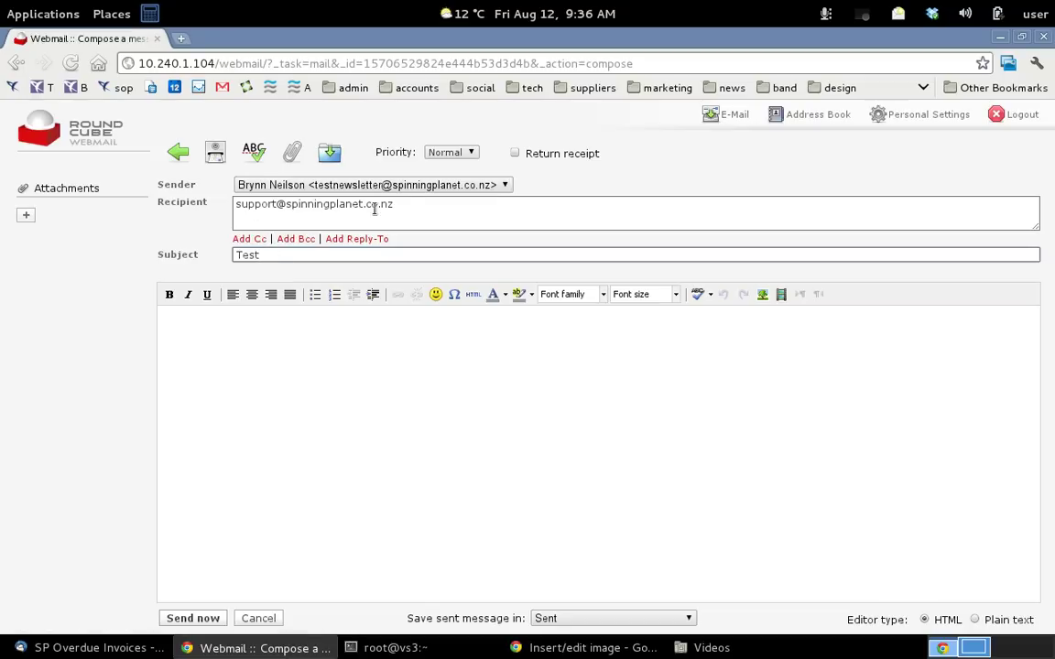
pyautogui.click(254, 240)
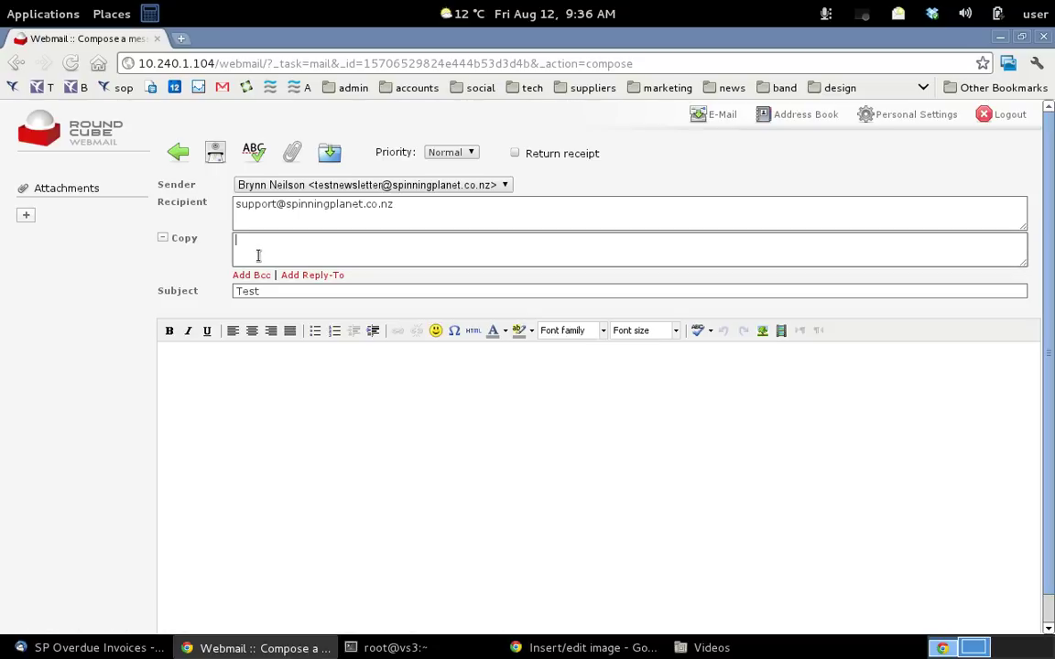
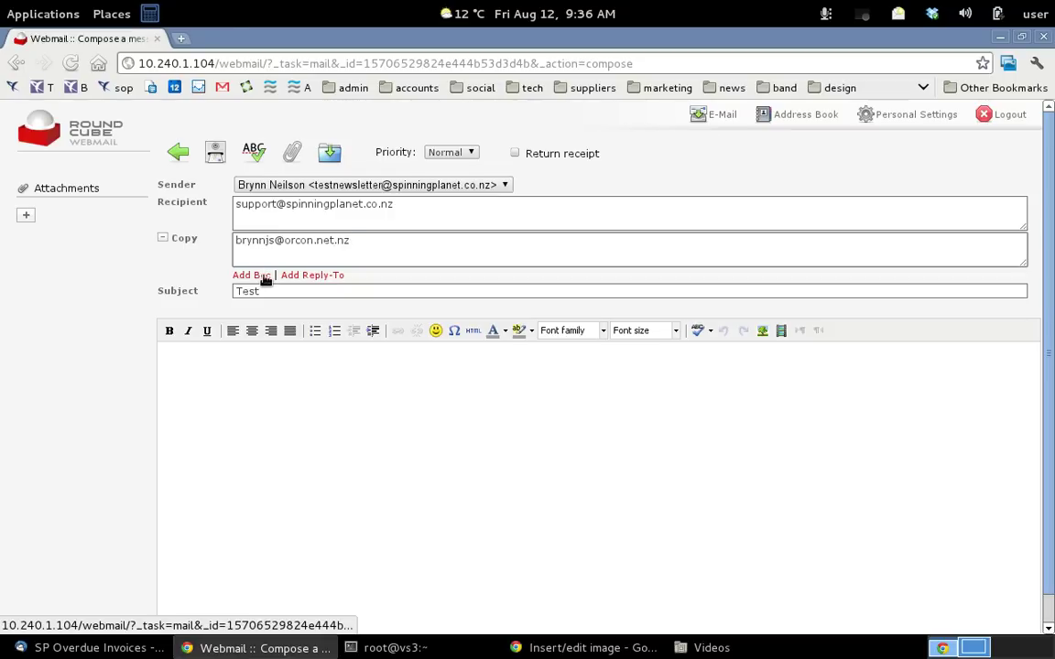
pyautogui.click(263, 277)
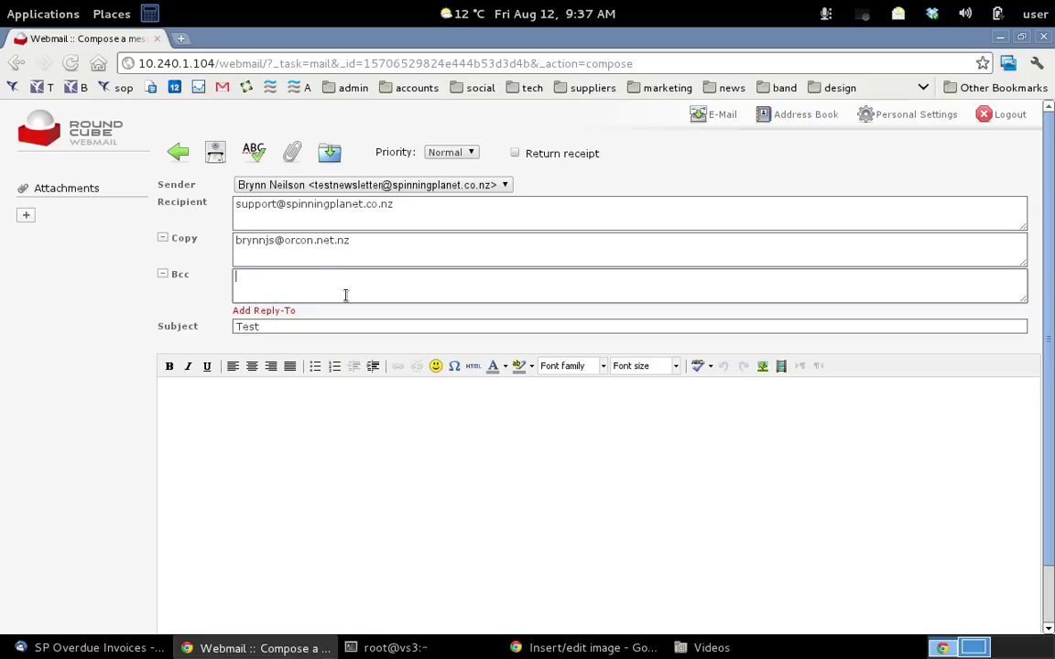
# Type a two-line body, make the second line's last word bold italic, and centre that line
pyautogui.click(250, 488)
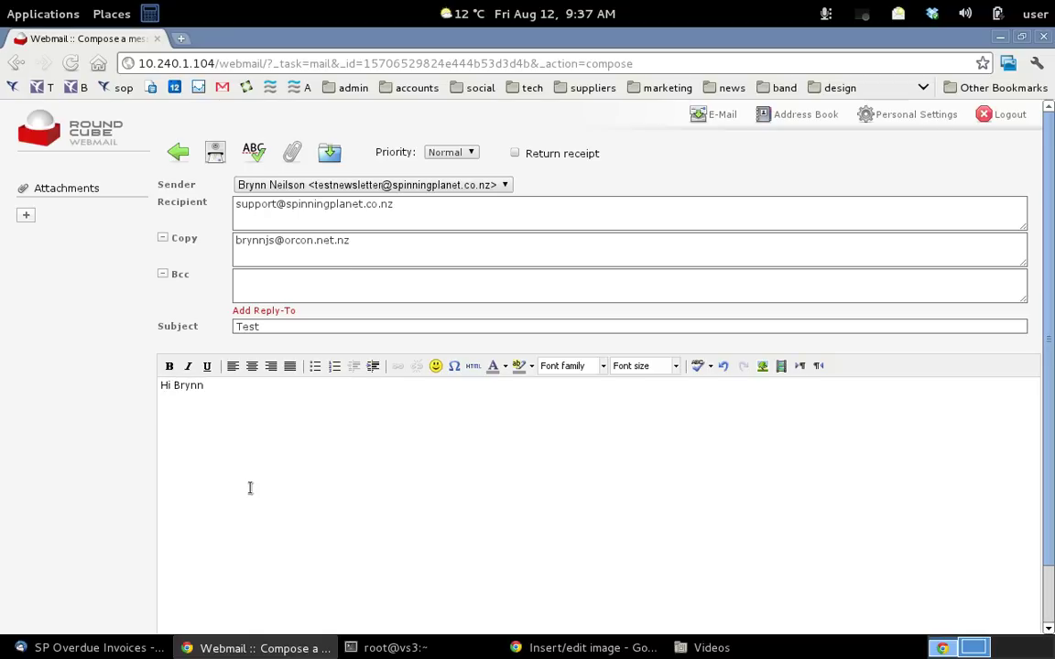
pyautogui.write('gf;a ajh;')
pyautogui.doubleClick(193, 407)
pyautogui.moveTo(207, 407); pyautogui.dragTo(184, 408)
pyautogui.click(168, 366)
pyautogui.click(186, 367)
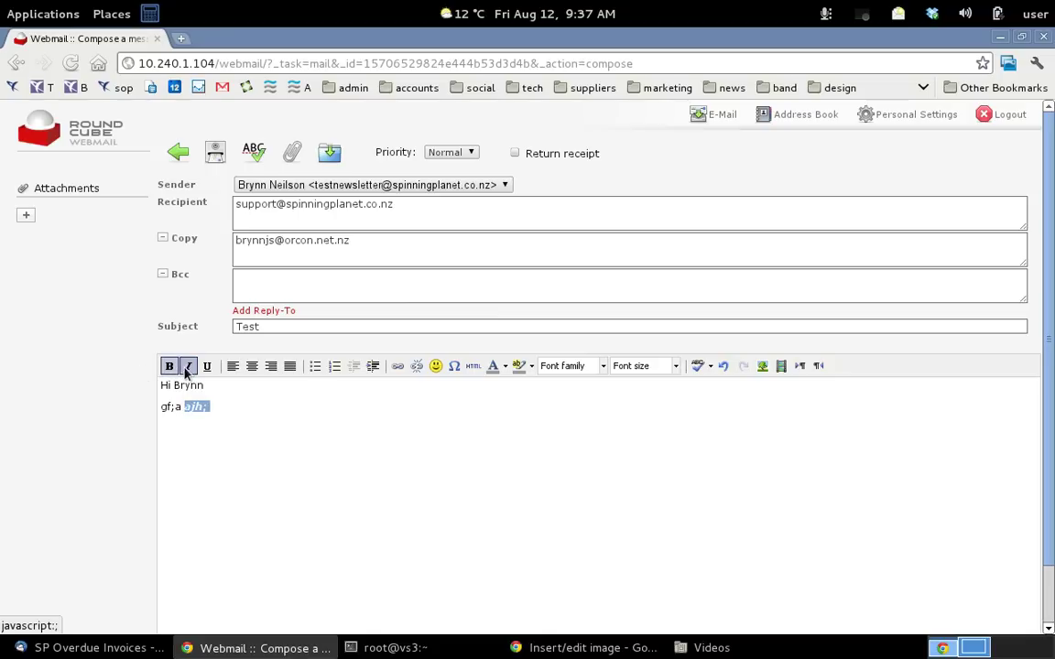
pyautogui.click(253, 366)
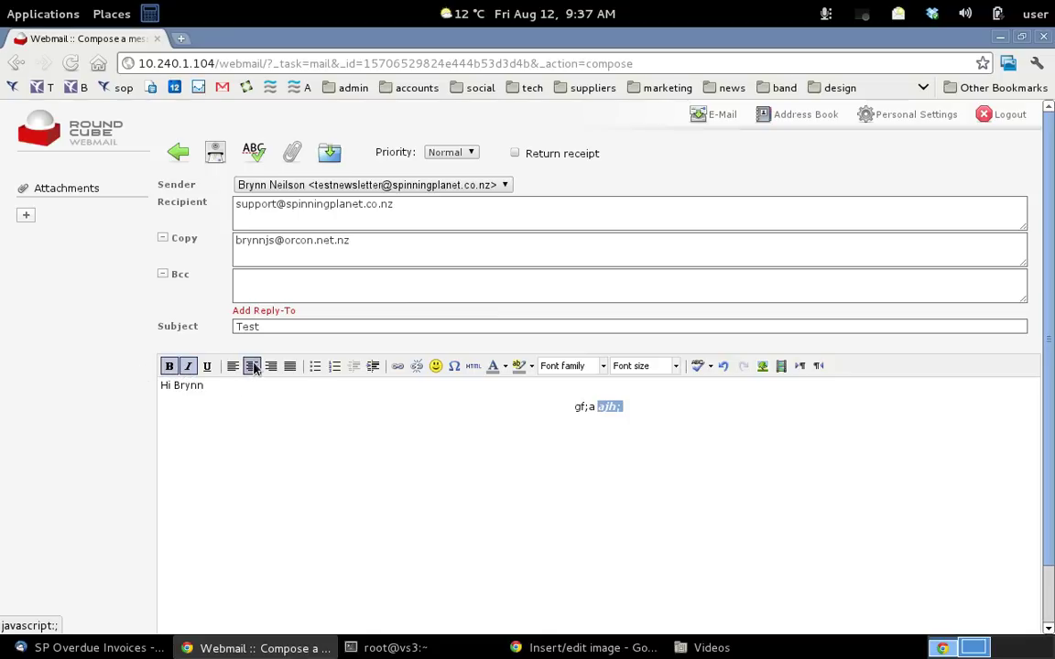
# Set the selected word to Arial Black at size 3 (12 pt), then select the whole centred line
pyautogui.click(604, 367)
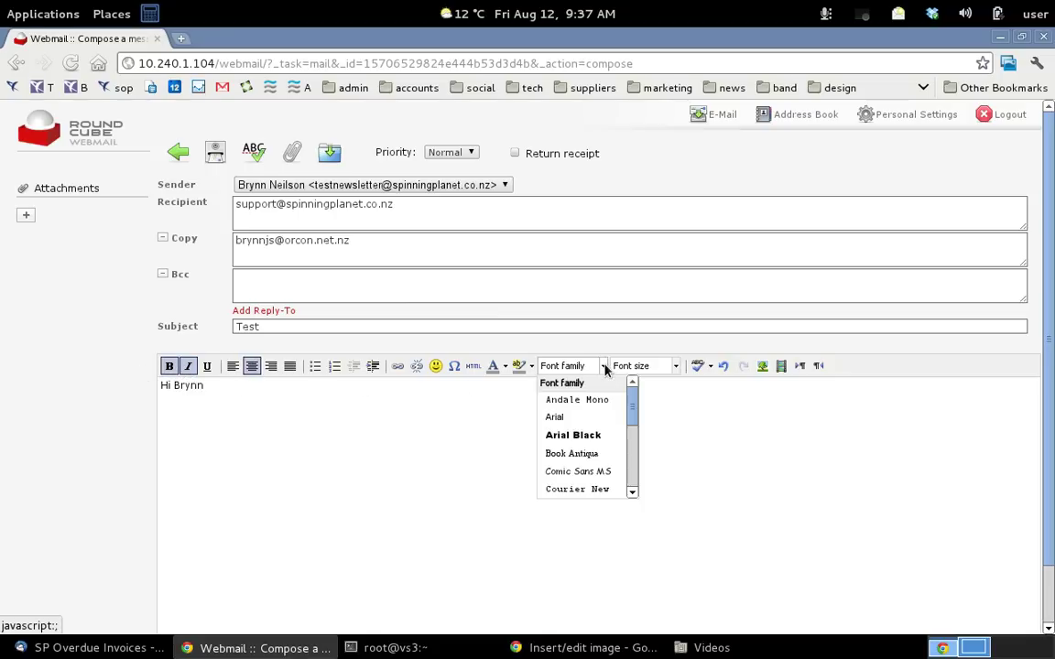
pyautogui.click(604, 367)
pyautogui.click(602, 368)
pyautogui.click(583, 438)
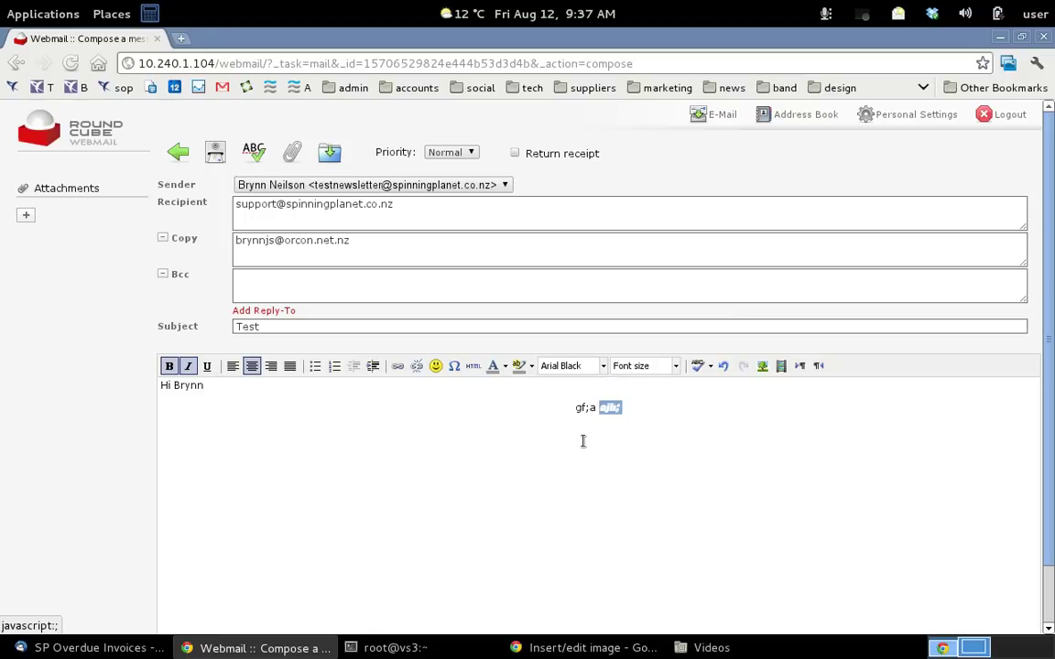
pyautogui.click(675, 367)
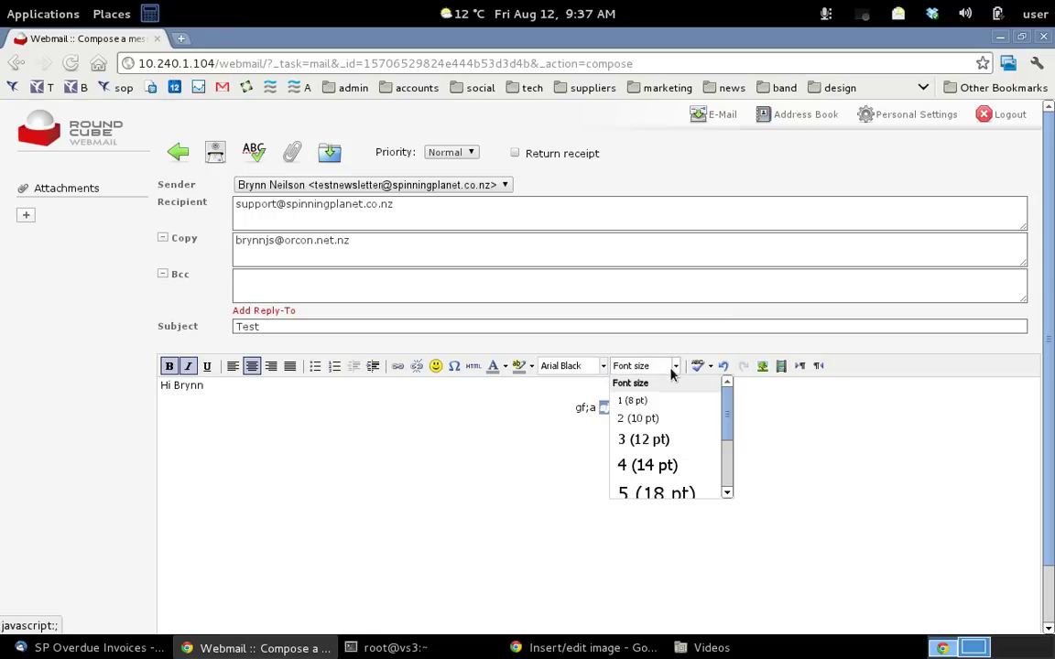
pyautogui.click(665, 439)
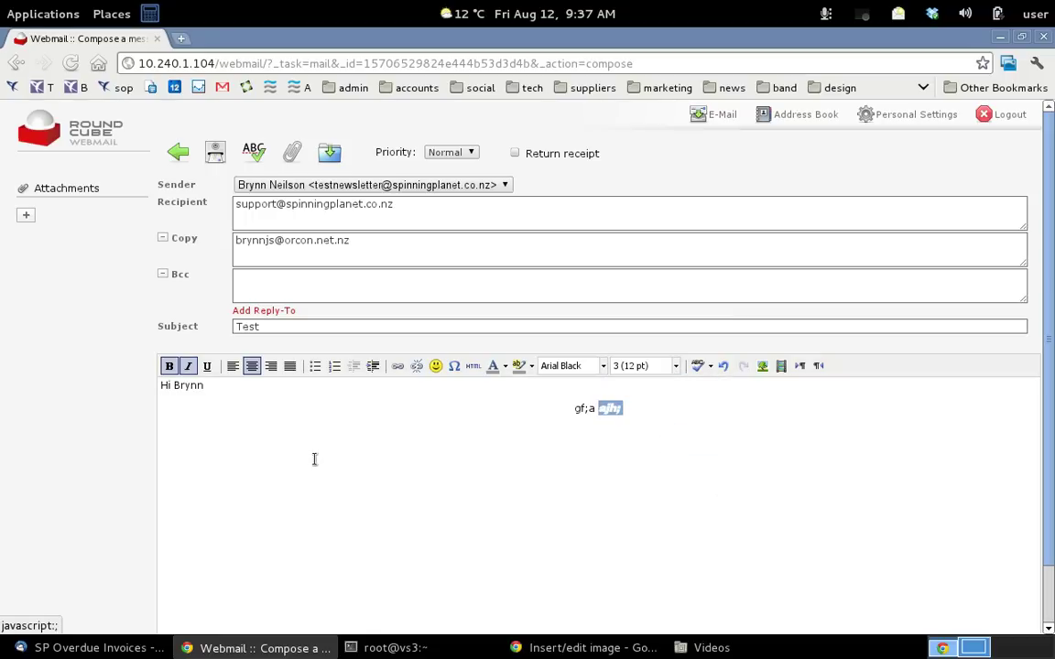
pyautogui.click(608, 408)
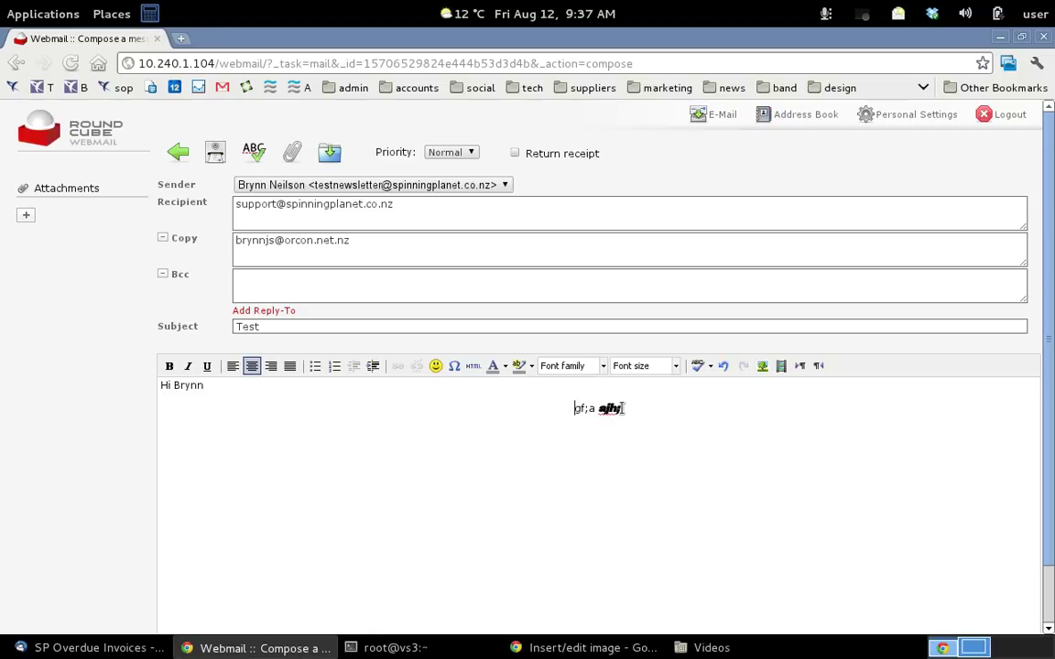
pyautogui.moveTo(623, 410); pyautogui.dragTo(574, 423)
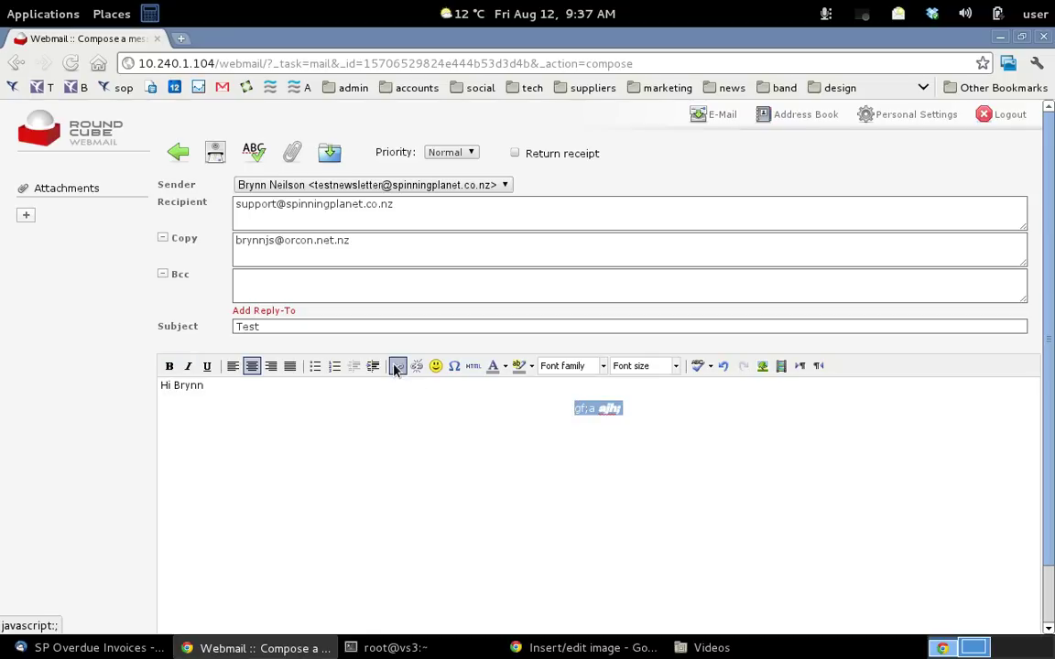
# Copy the Spinning Planet tools page address from a new browser tab
pyautogui.click(397, 367)
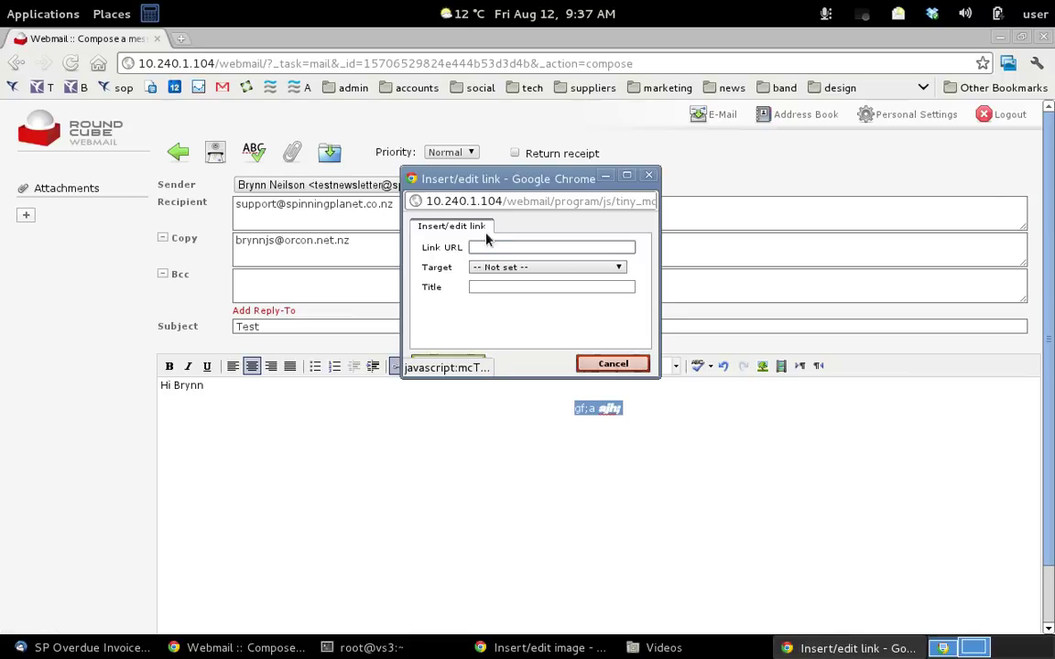
pyautogui.click(181, 37)
pyautogui.click(98, 64)
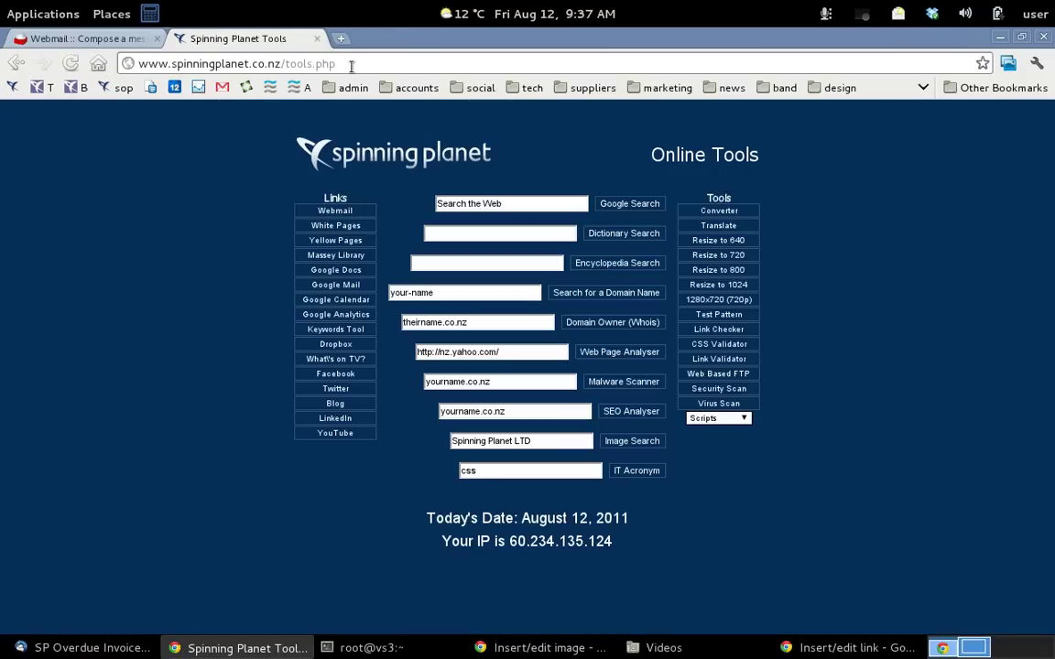
pyautogui.click(317, 64)
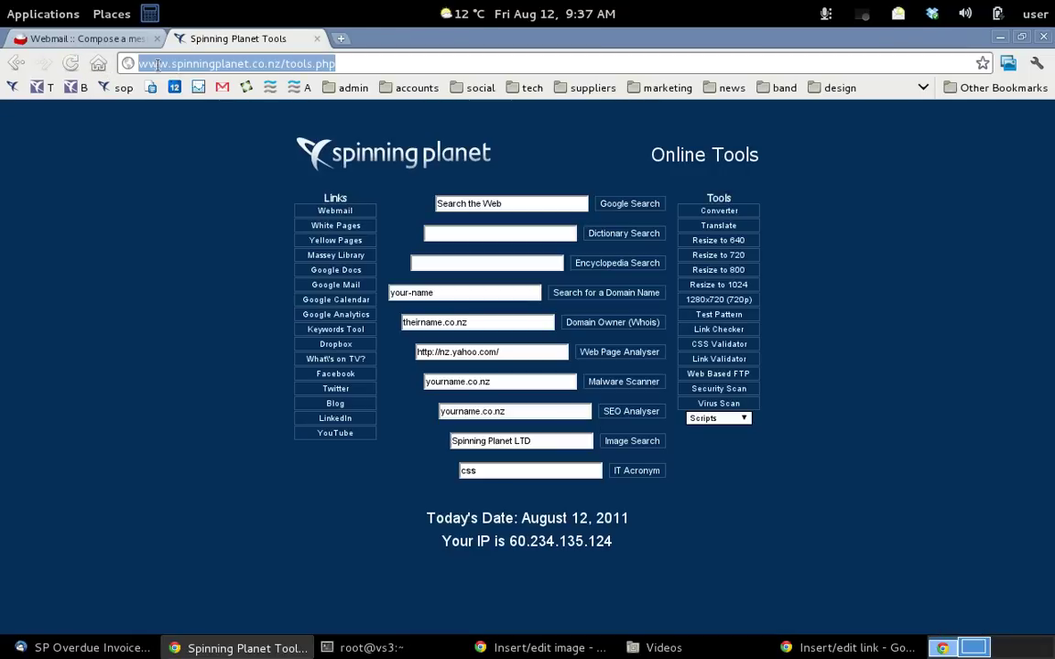
pyautogui.rightClick(189, 68)
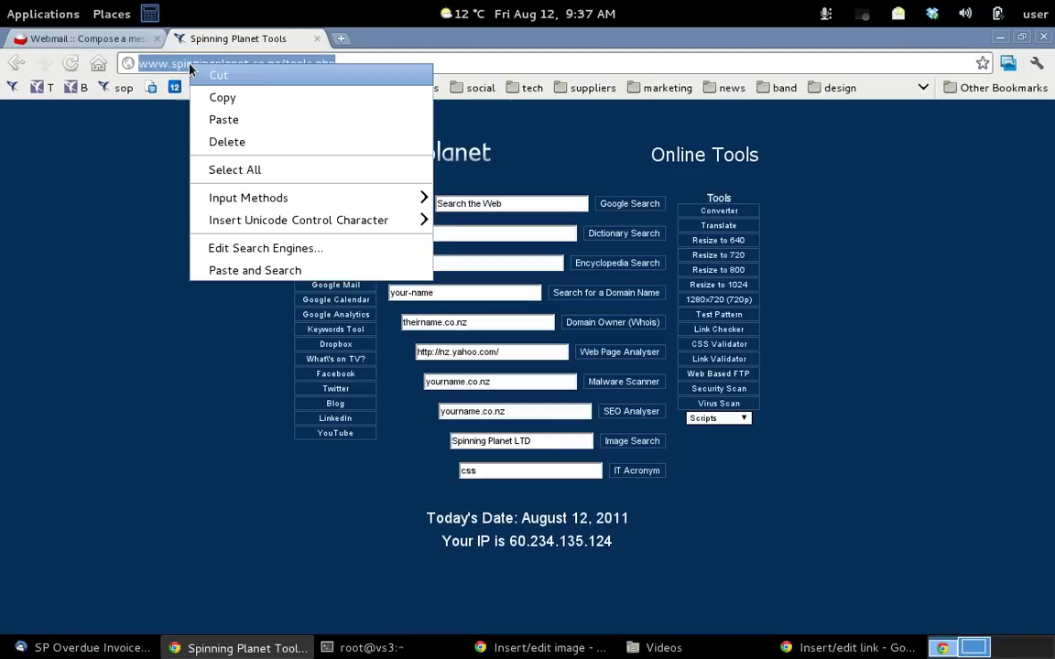
pyautogui.click(222, 97)
pyautogui.click(95, 39)
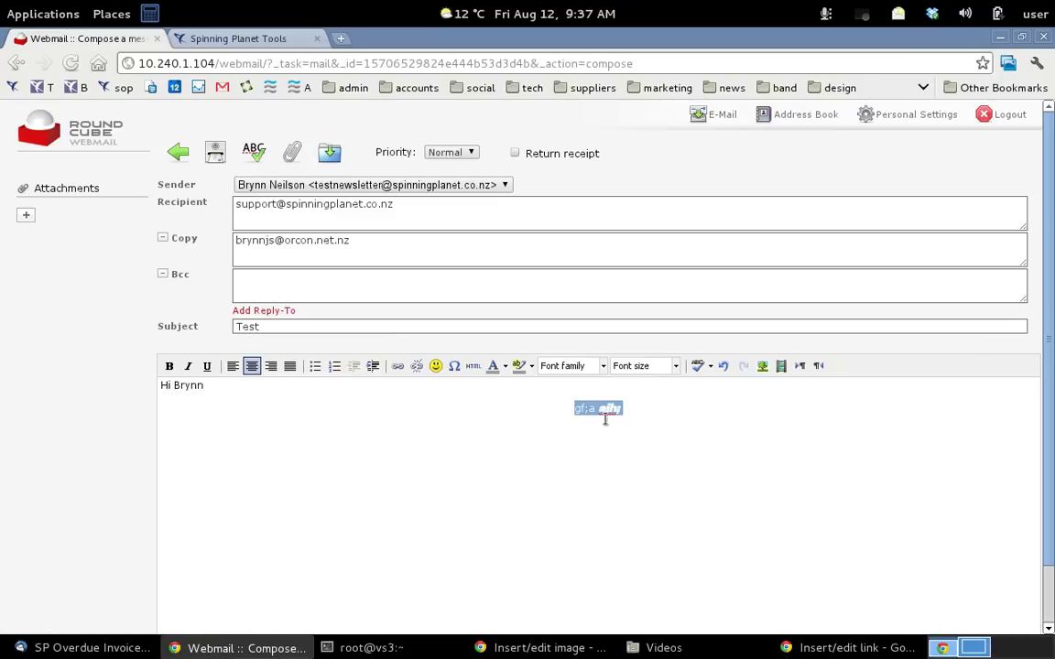
# Link the centred line to spinningplanet.co.nz/tools.php, opening in a new window
pyautogui.click(400, 369)
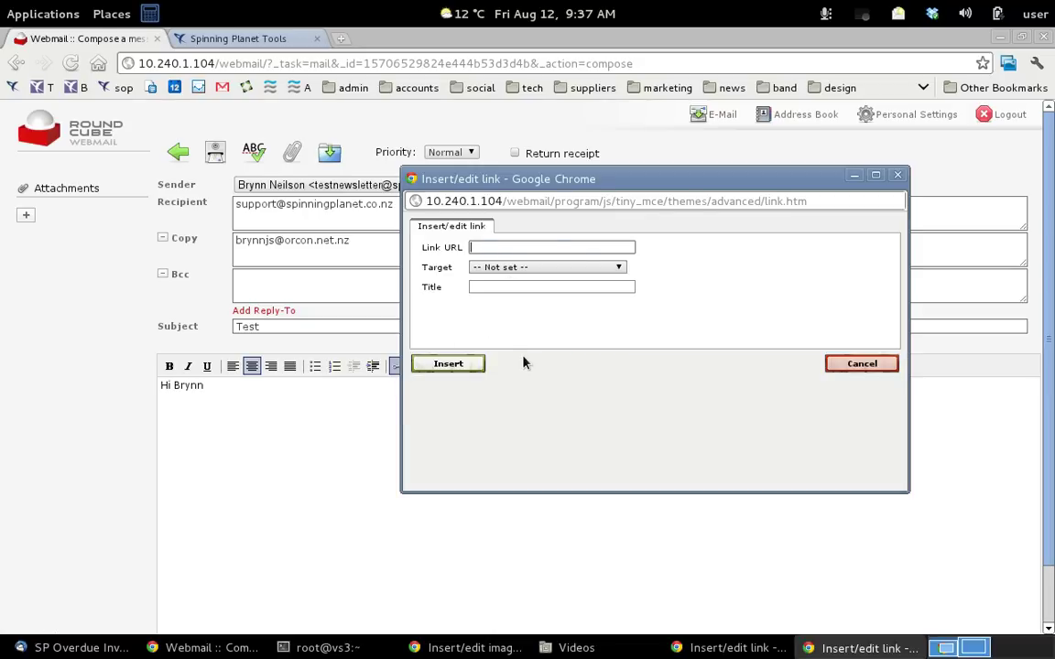
pyautogui.hotkey('ctrl', 'v')
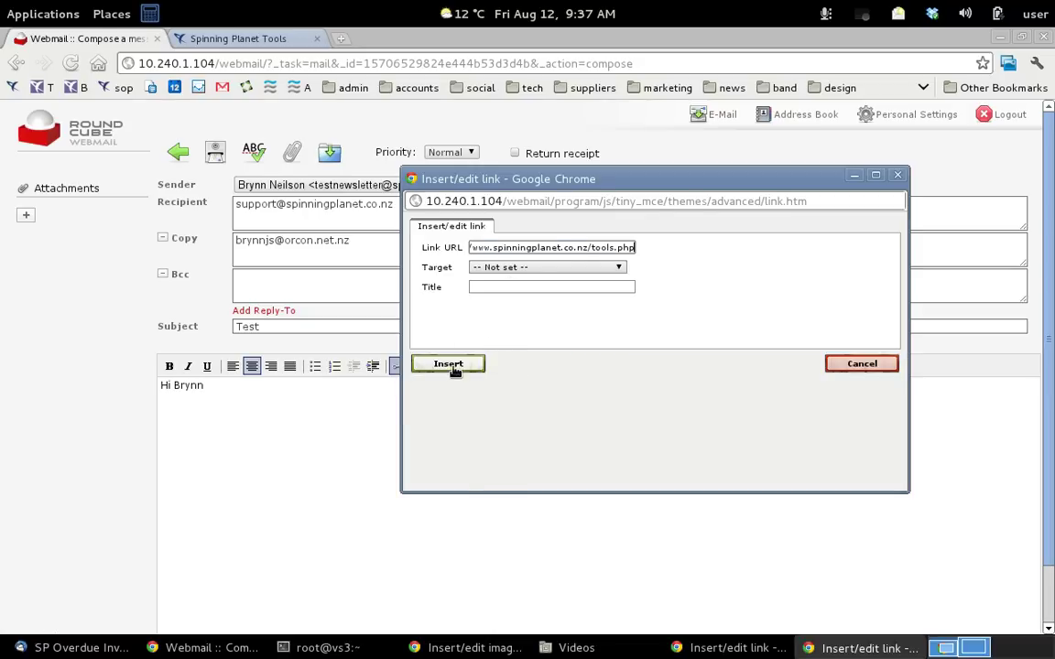
pyautogui.click(531, 270)
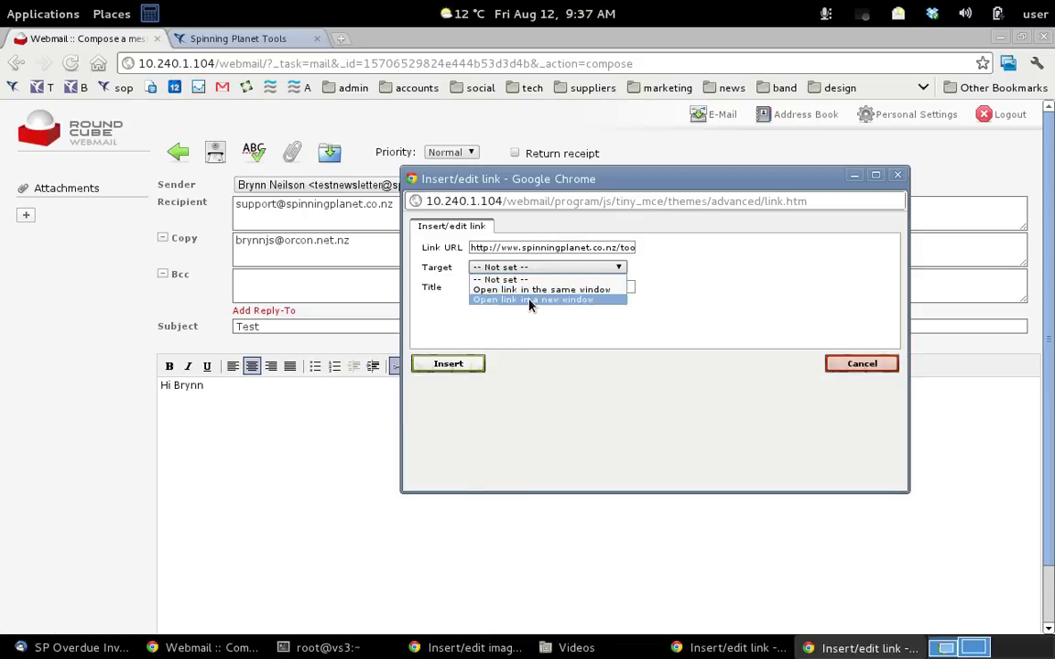
pyautogui.click(530, 300)
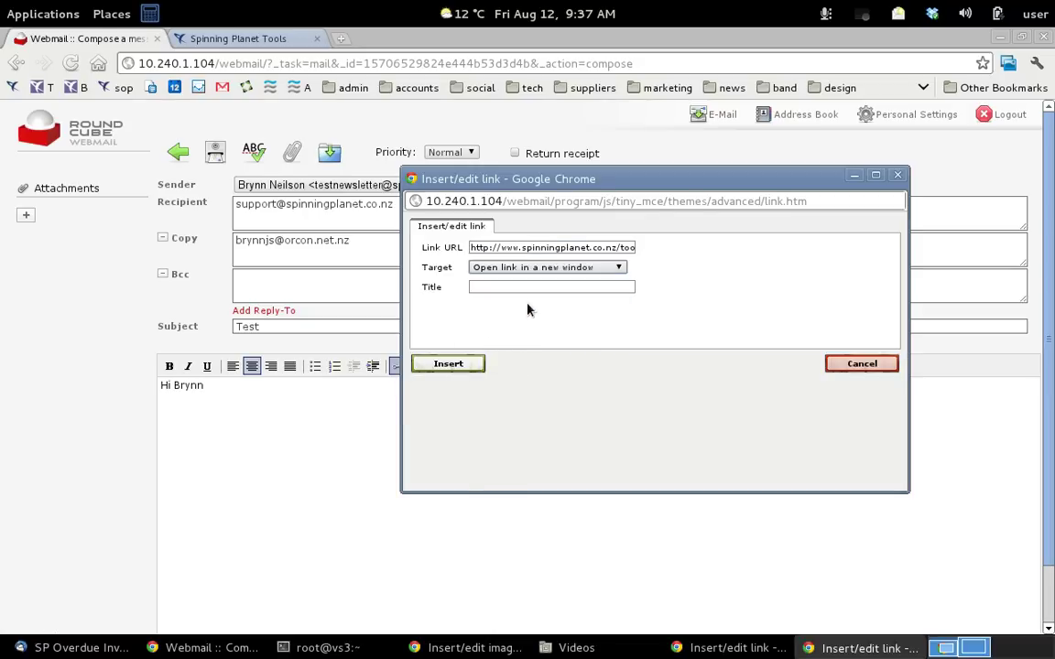
pyautogui.click(449, 364)
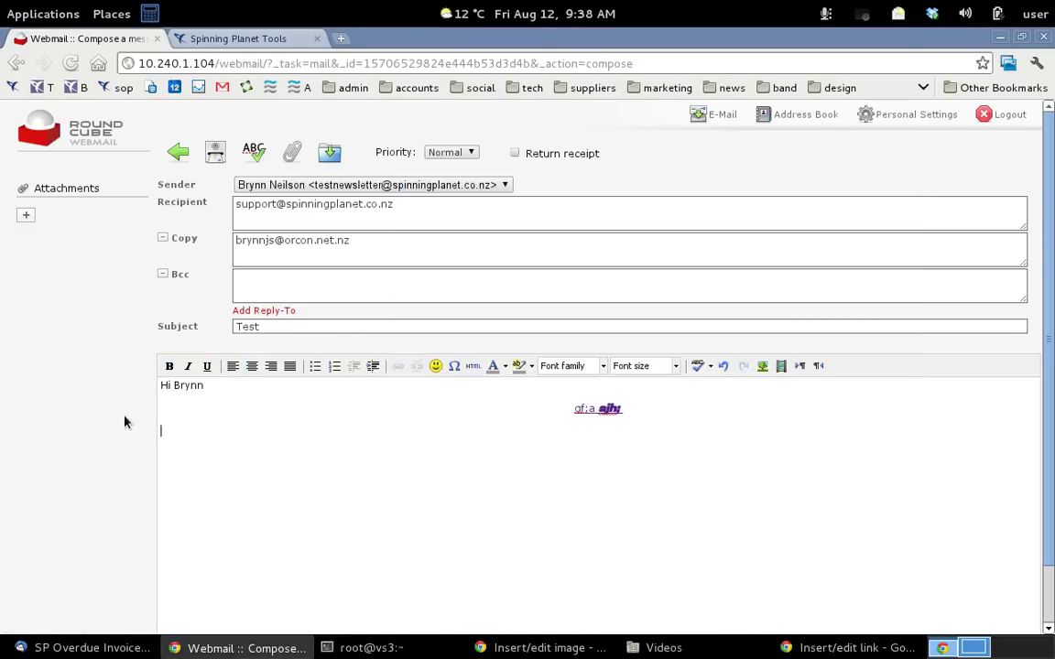
pyautogui.click(26, 214)
# Upload asenz-pro-logo.jpg as an attachment, then send the Test message
pyautogui.click(32, 224)
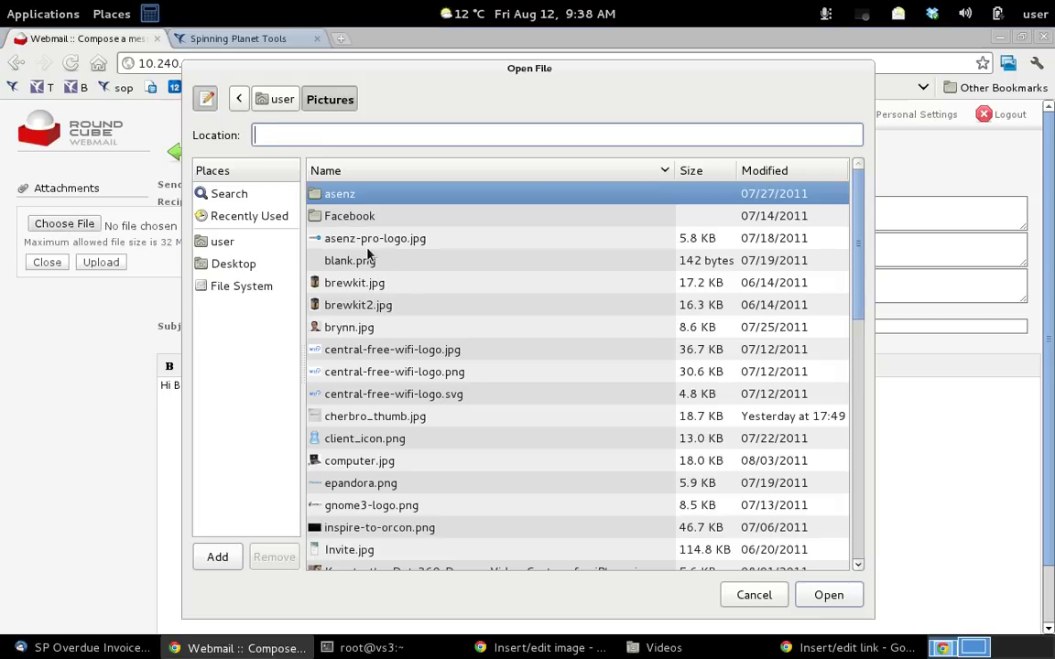
pyautogui.click(371, 239)
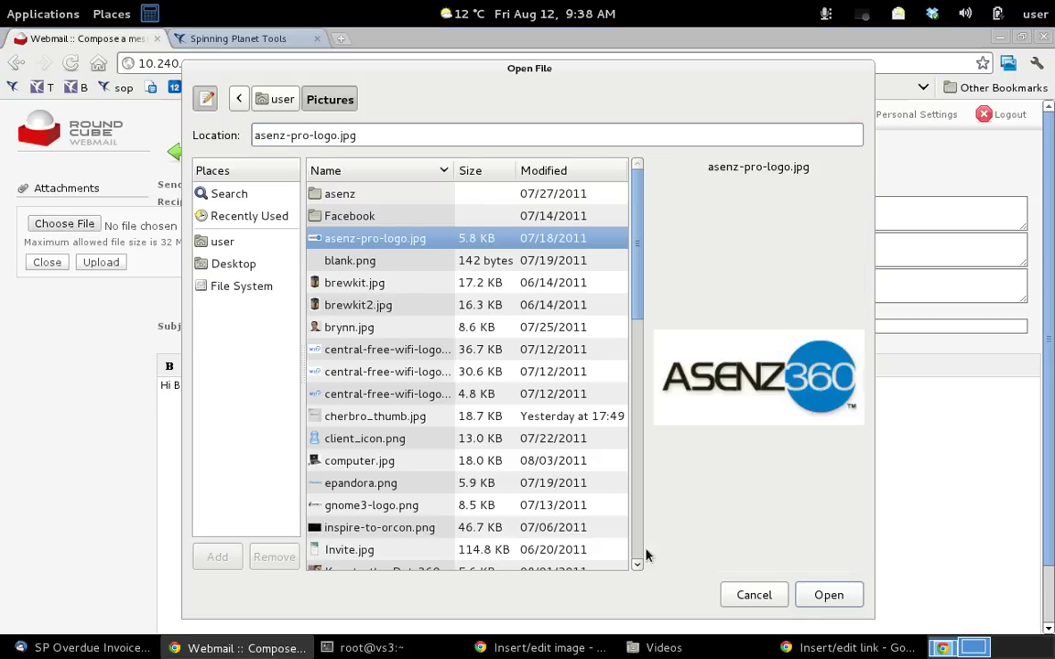
pyautogui.click(829, 595)
pyautogui.click(103, 262)
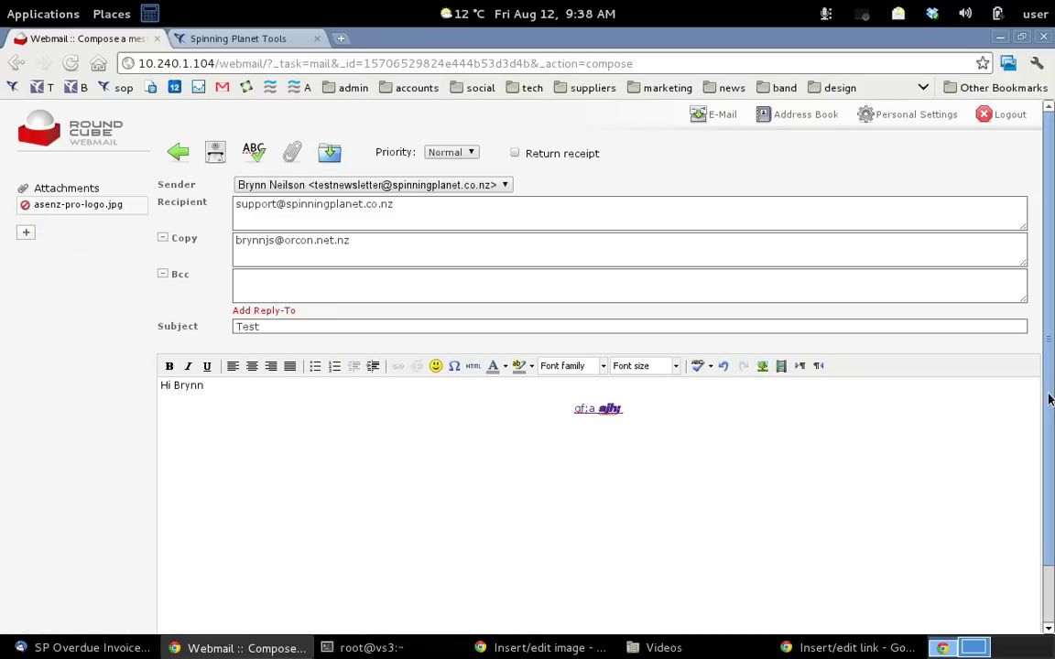
pyautogui.scroll(-2, 1043, 400)
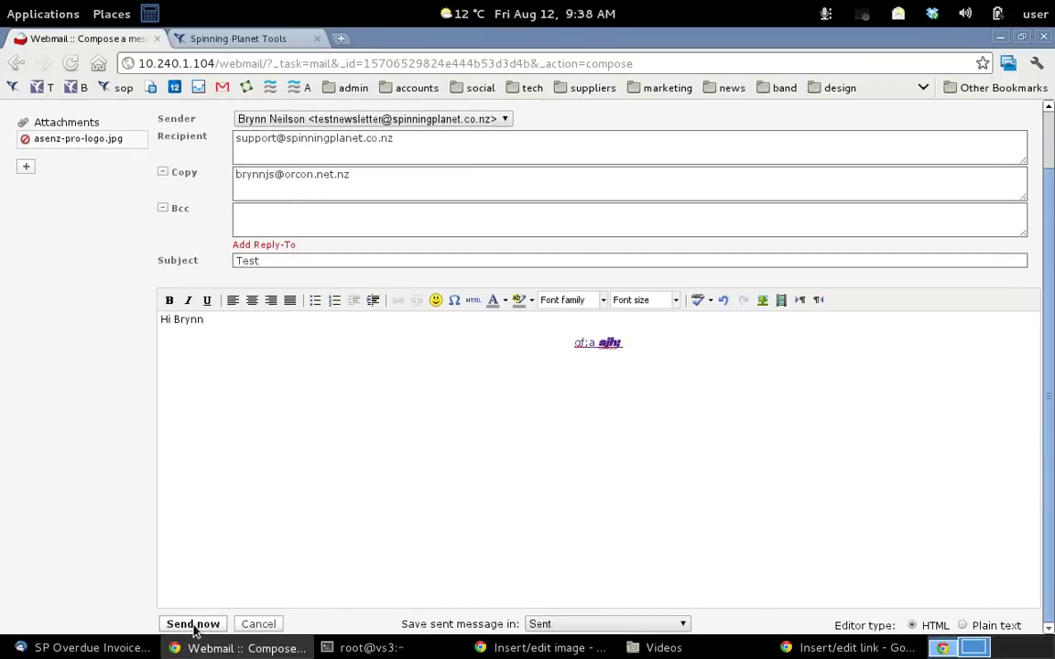
pyautogui.click(192, 624)
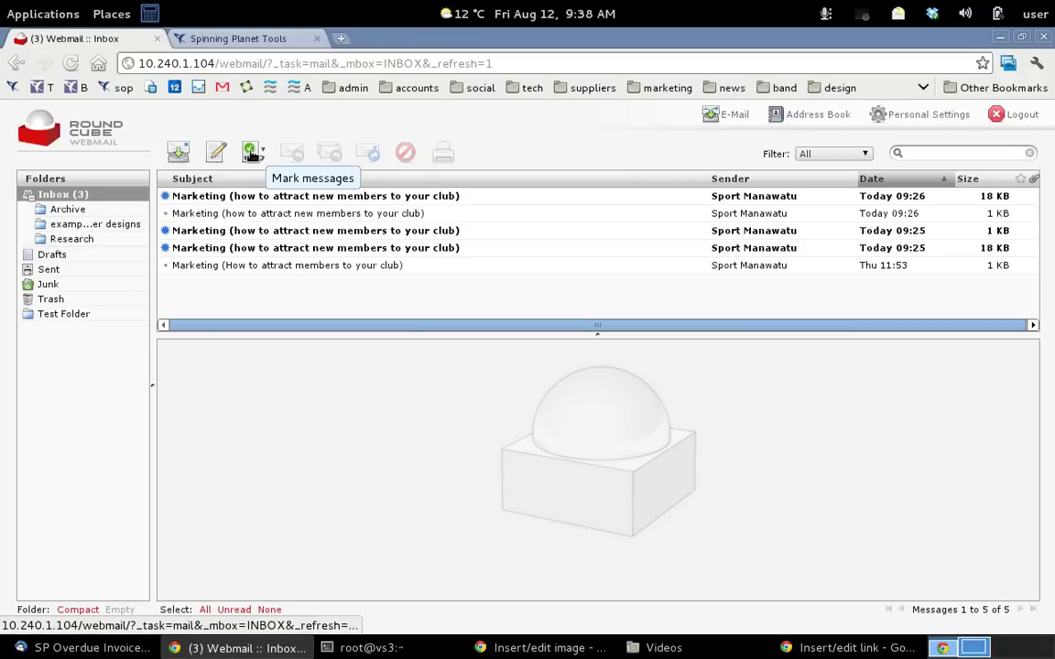
# Mark the second 09:26 Marketing message as unread again
pyautogui.click(224, 211)
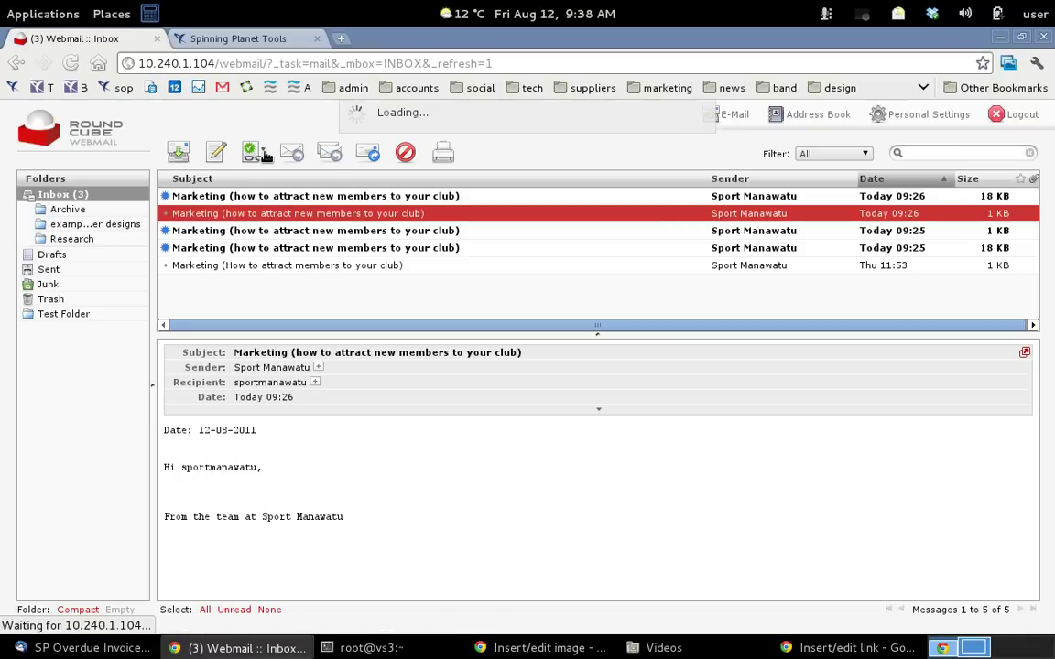
pyautogui.click(263, 154)
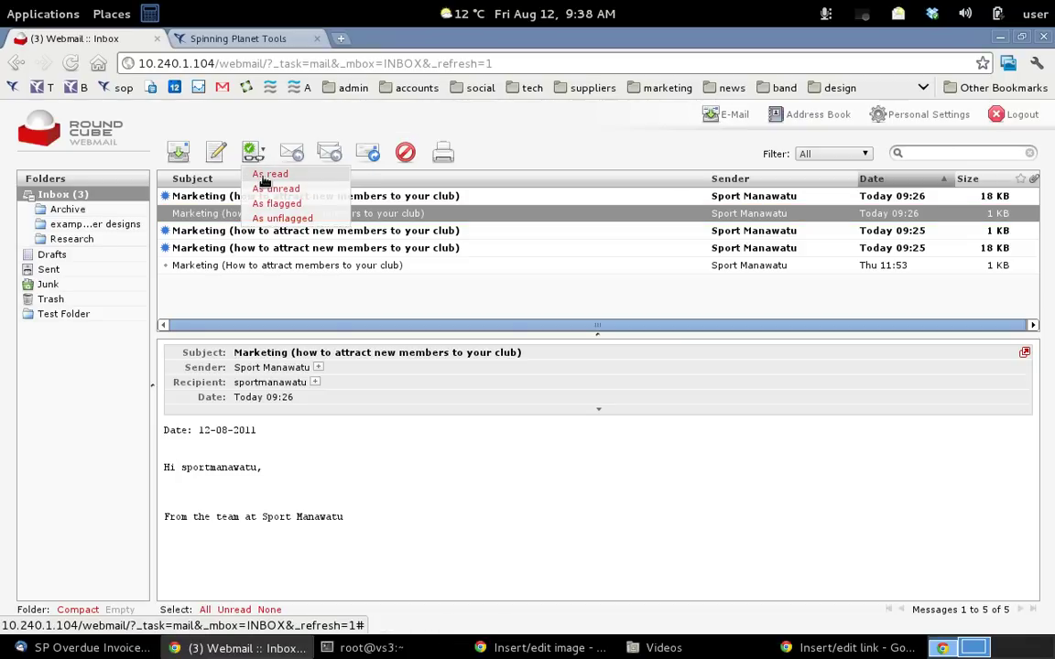
pyautogui.click(273, 189)
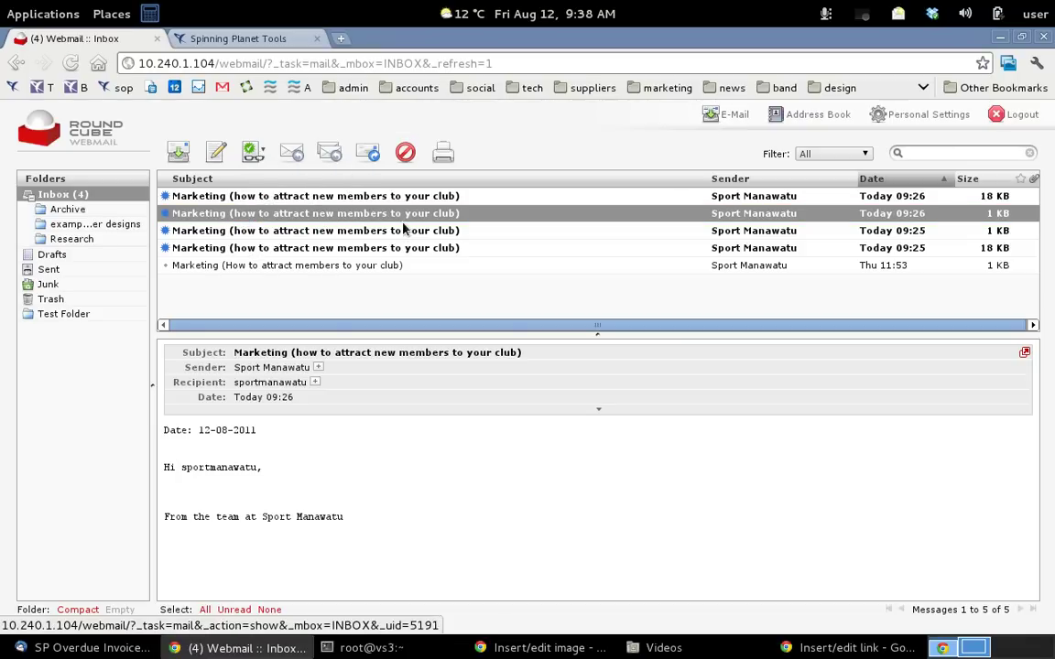
pyautogui.click(292, 156)
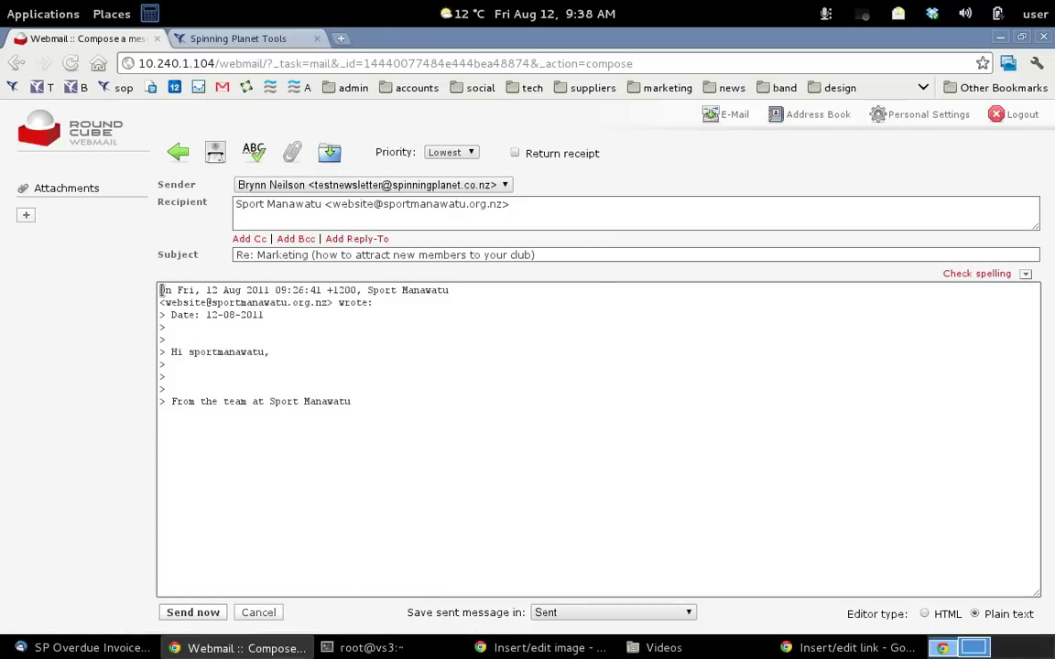
pyautogui.press('Return')
pyautogui.press('Return')
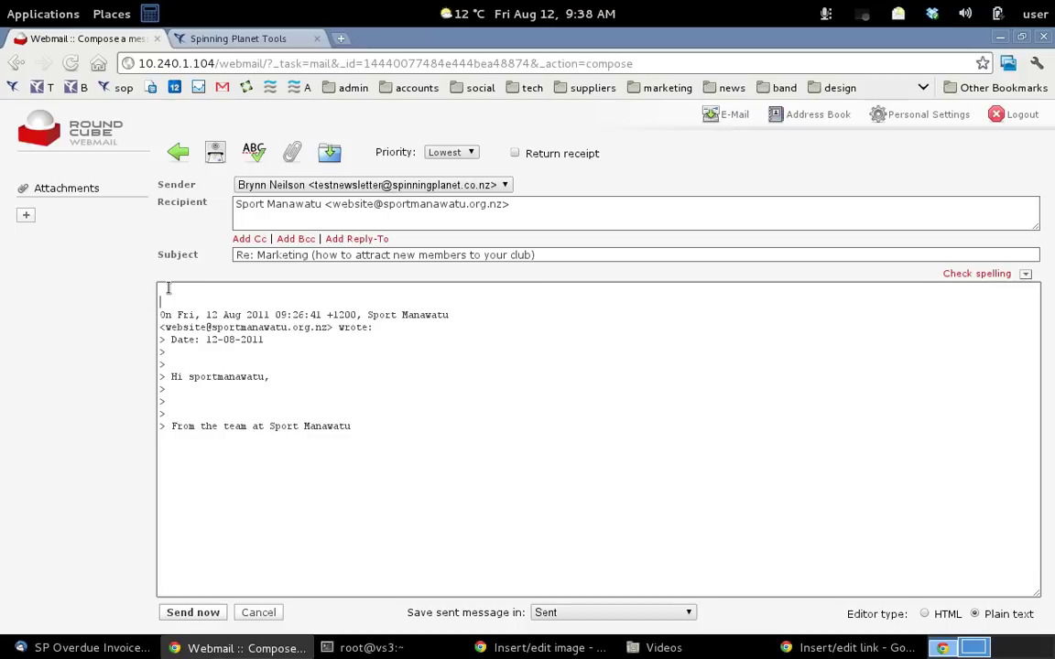
pyautogui.write('jeff')
pyautogui.click(180, 155)
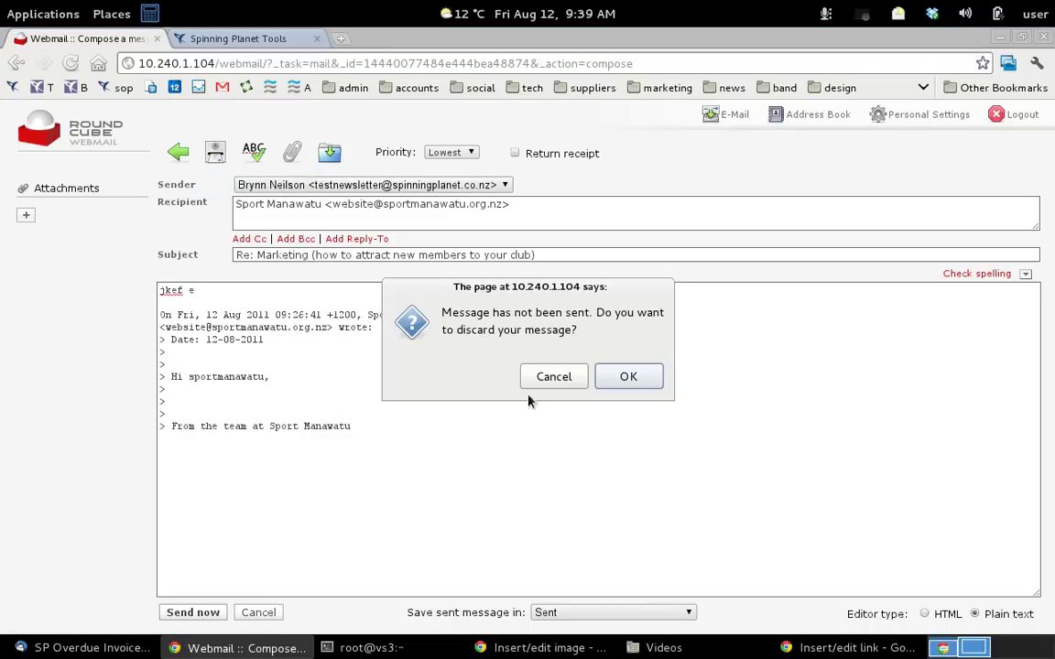
pyautogui.click(629, 377)
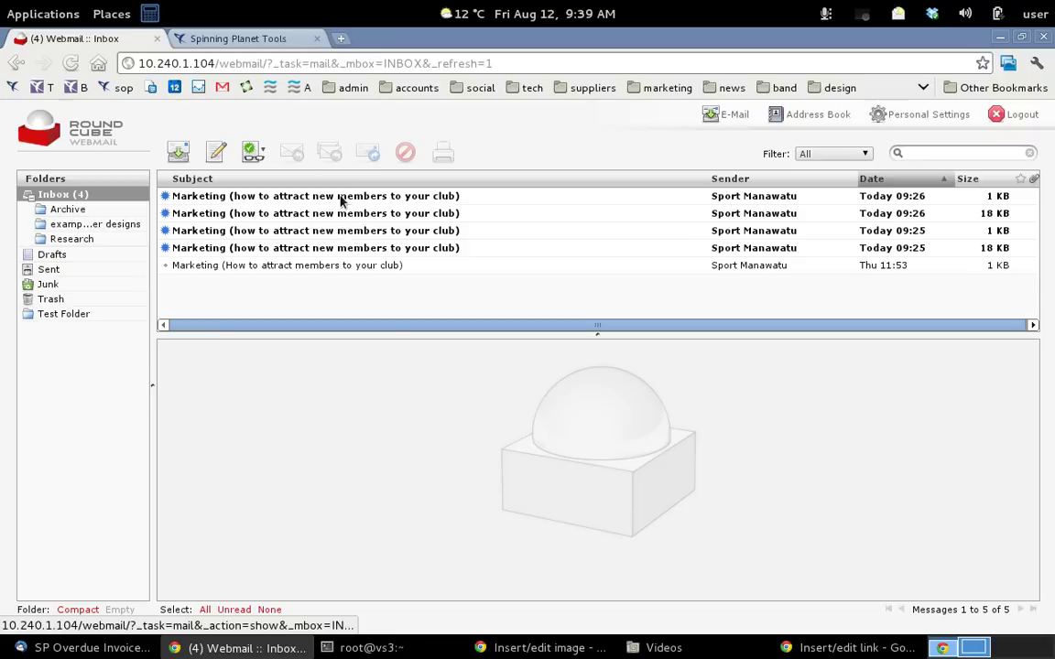
# Start a reply to the first Marketing message, then abandon it and go back to the Inbox
pyautogui.click(290, 200)
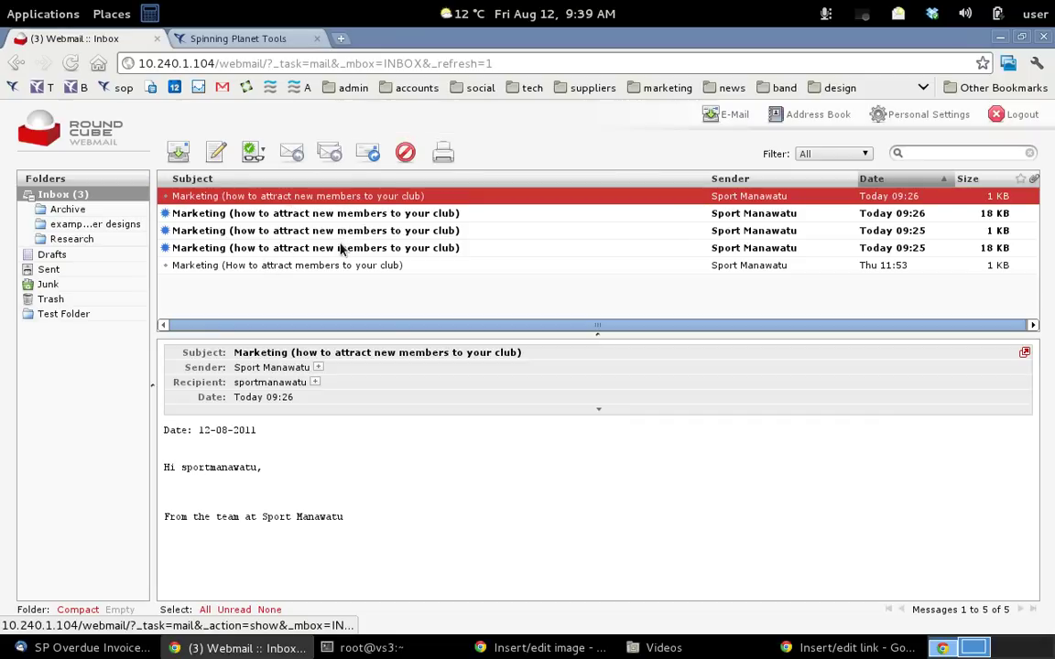
pyautogui.click(329, 153)
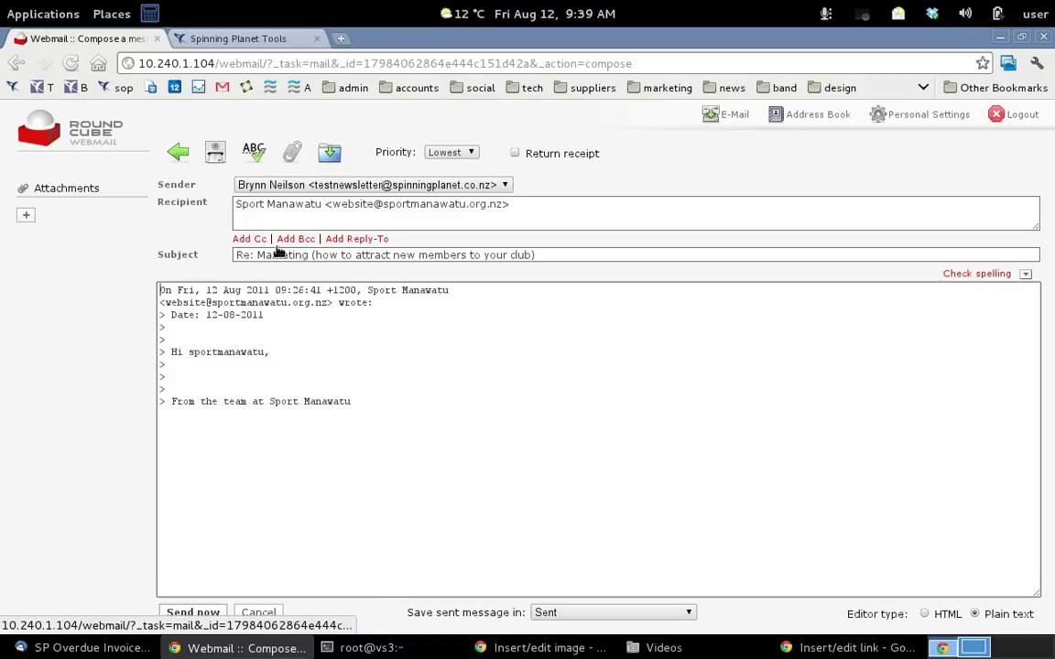
pyautogui.click(174, 150)
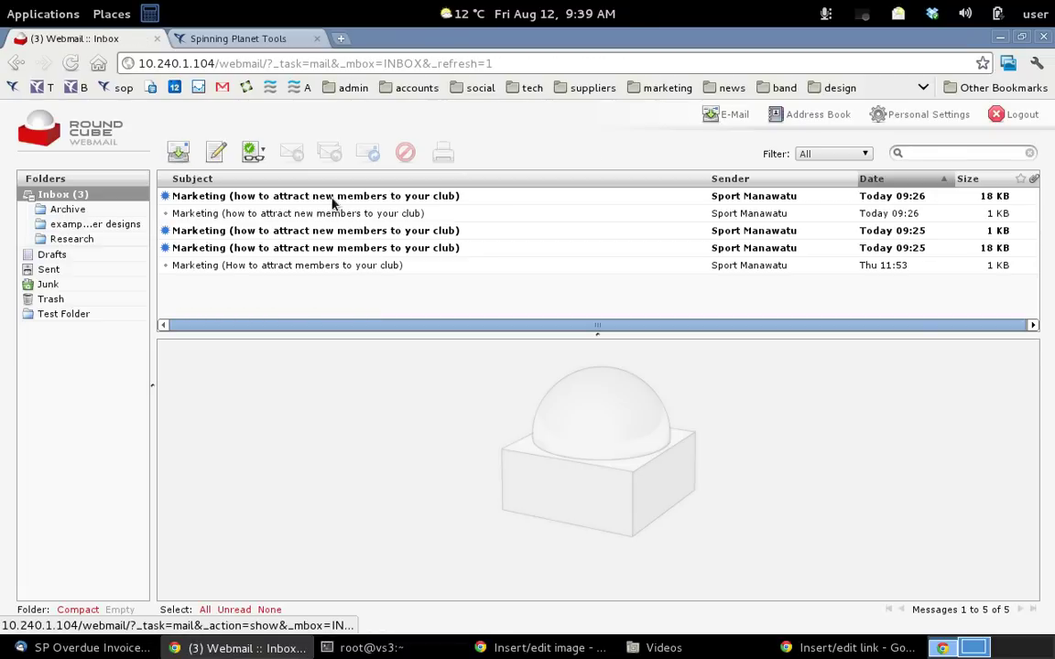
# Forward the second Marketing message with a few typed characters, then discard the unsent forward
pyautogui.click(305, 213)
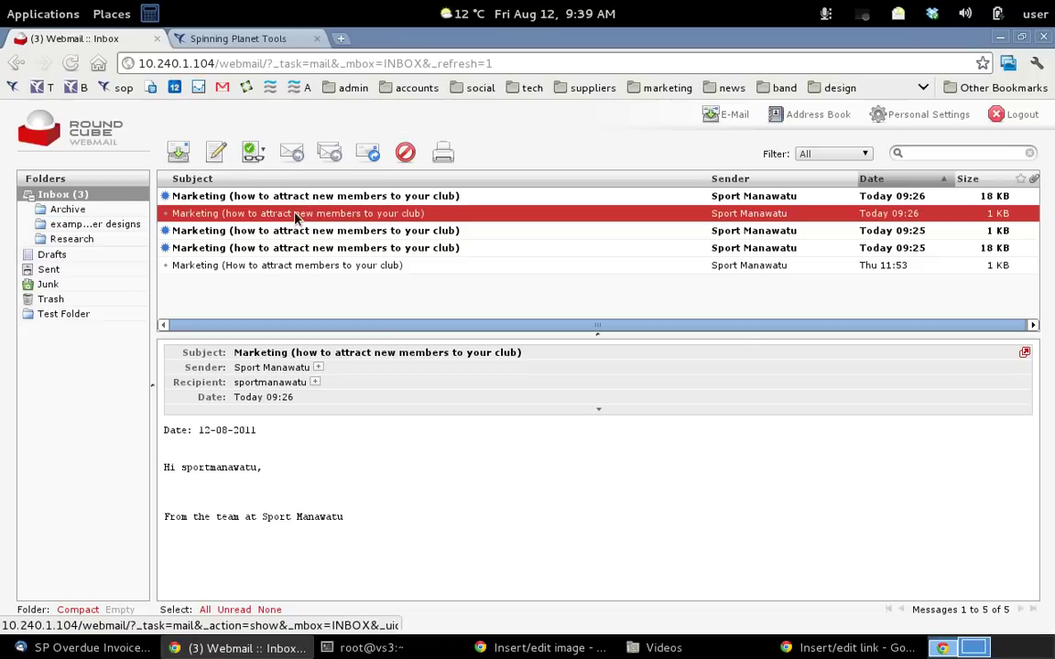
pyautogui.click(374, 155)
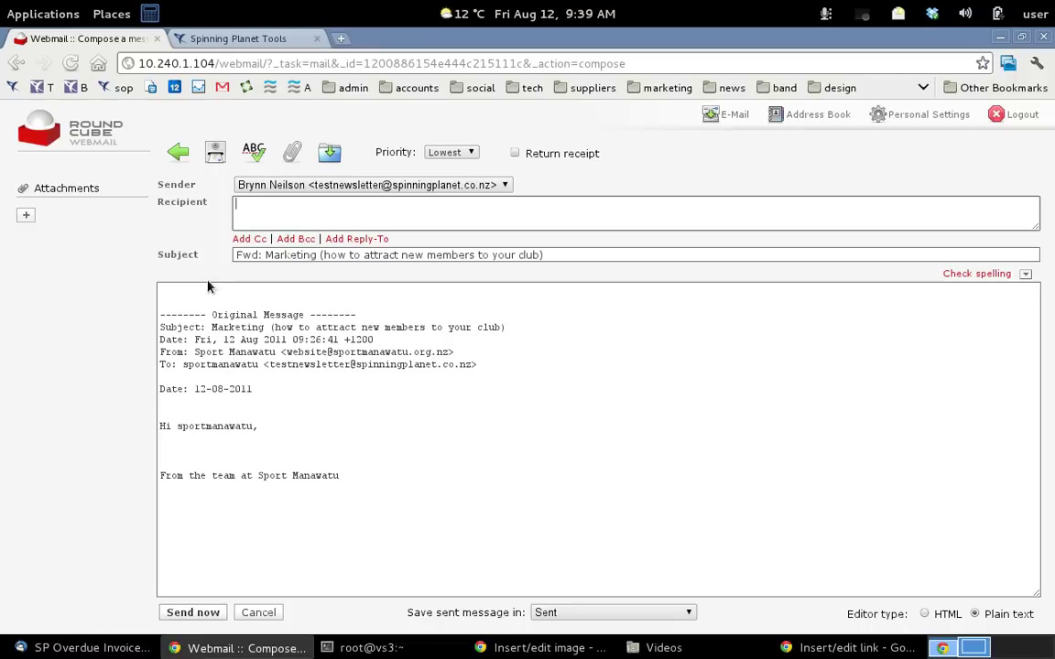
pyautogui.click(207, 289)
pyautogui.write('fg   gg')
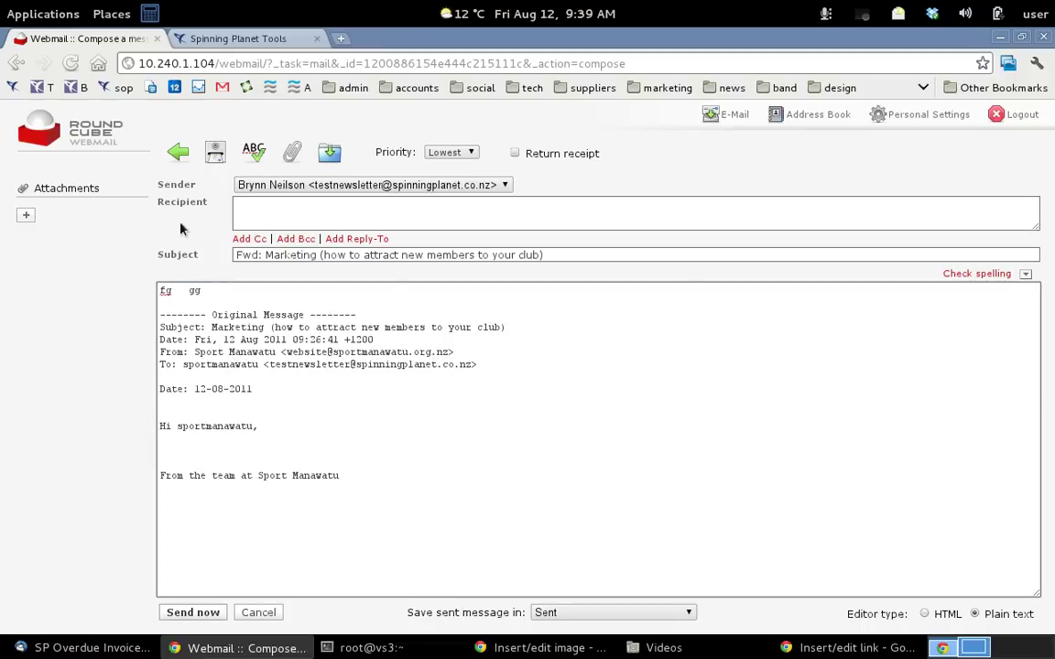
pyautogui.click(178, 152)
pyautogui.click(616, 376)
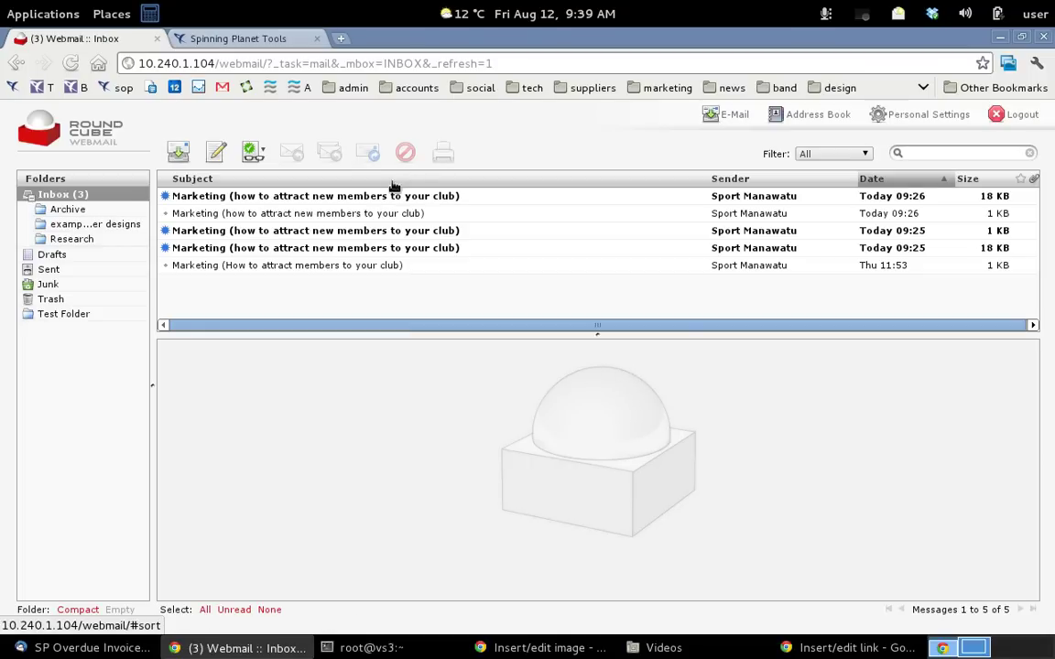
# Delete the 09:26 1 KB message, then three more selected messages, keeping only the 09:25 18 KB one
pyautogui.click(319, 213)
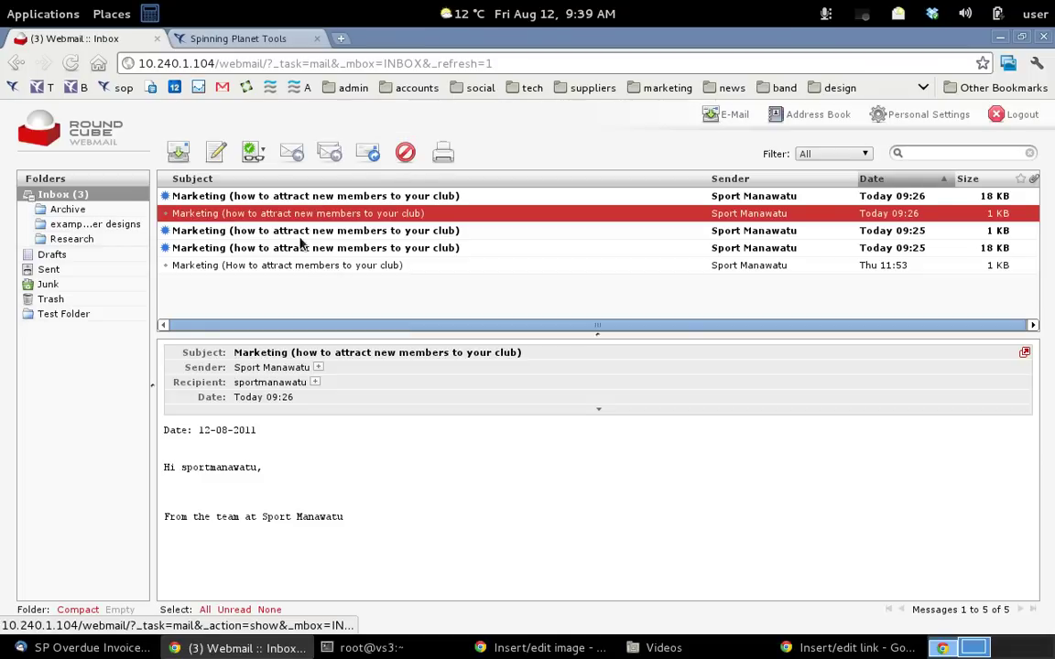
pyautogui.click(405, 152)
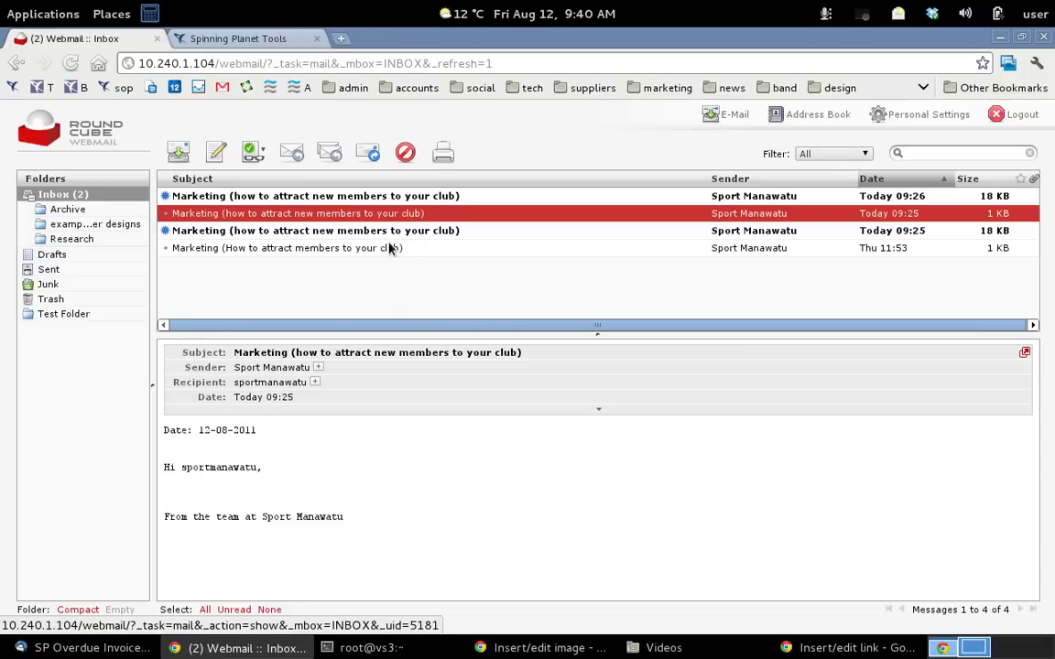
pyautogui.click(285, 198)
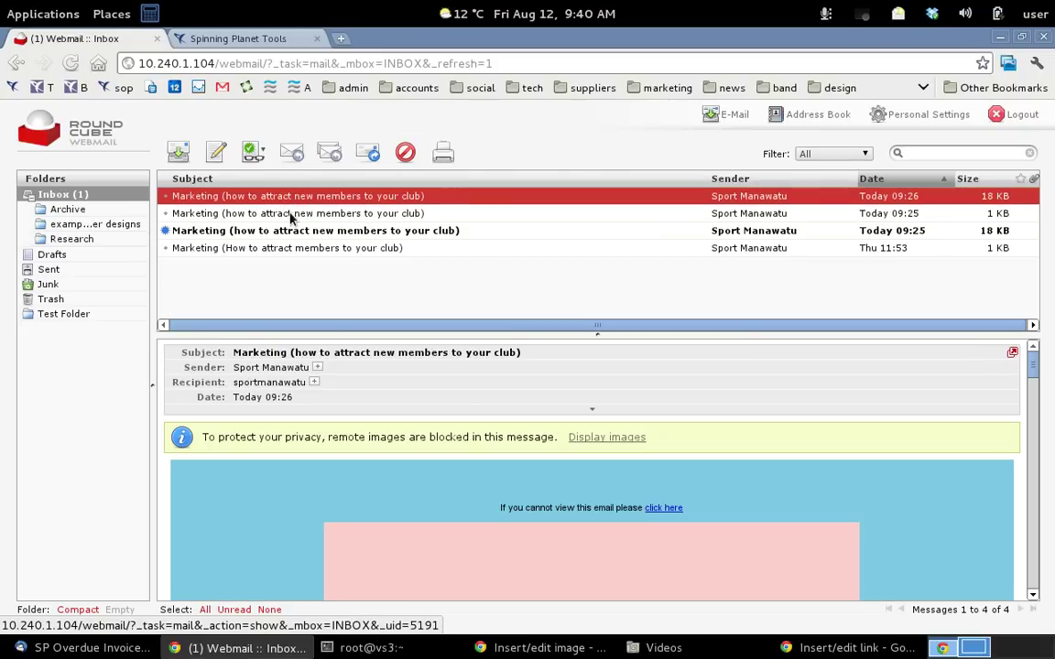
pyautogui.keyDown('ctrl'); pyautogui.click(291, 213); pyautogui.keyUp('ctrl')
pyautogui.keyDown('ctrl'); pyautogui.click(291, 250); pyautogui.keyUp('ctrl')
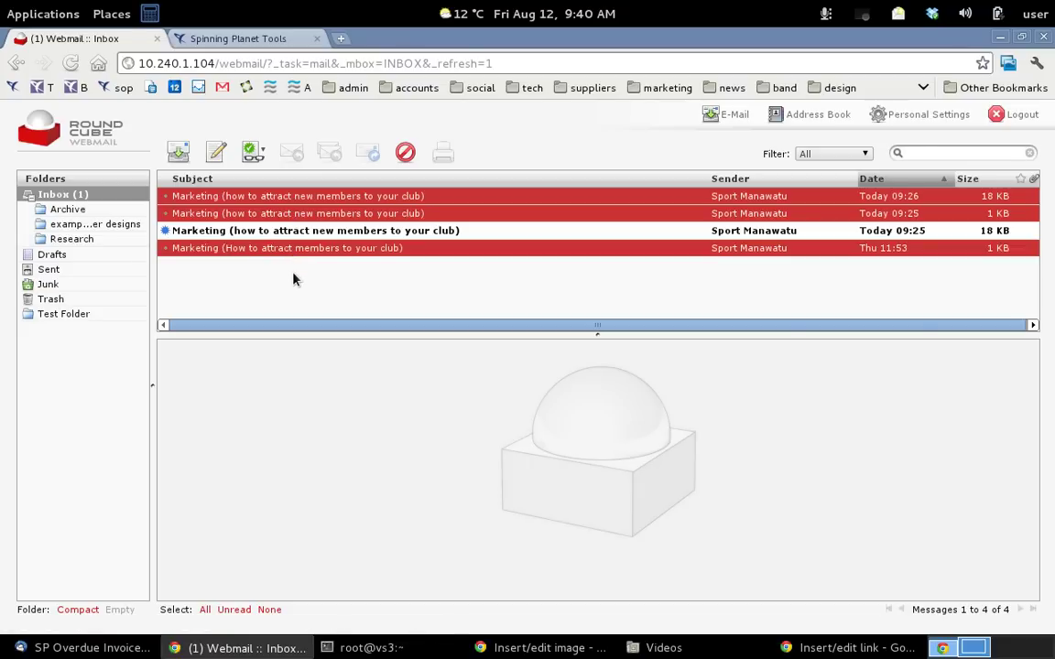
pyautogui.click(404, 155)
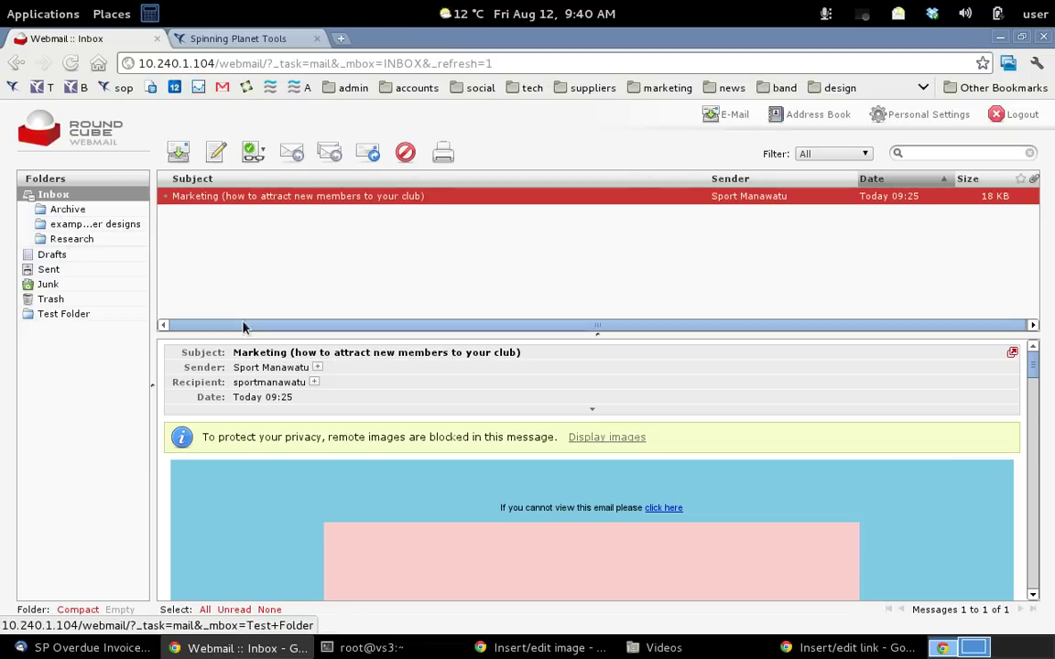
# In Settings > Folders, create a new folder named 'Test Folder 2'
pyautogui.click(933, 117)
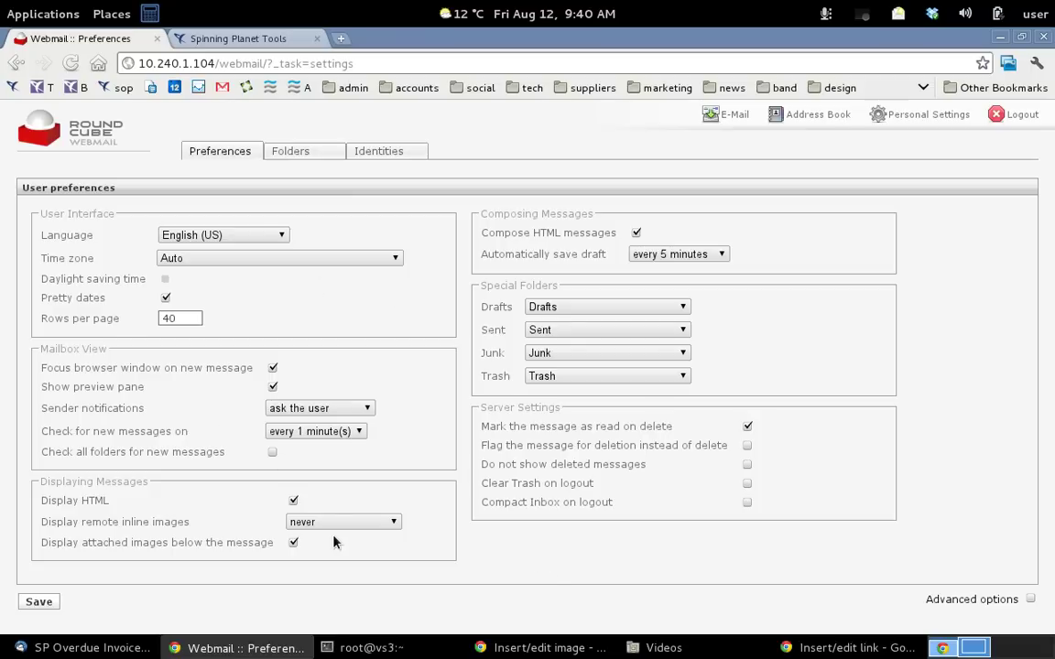
pyautogui.click(289, 152)
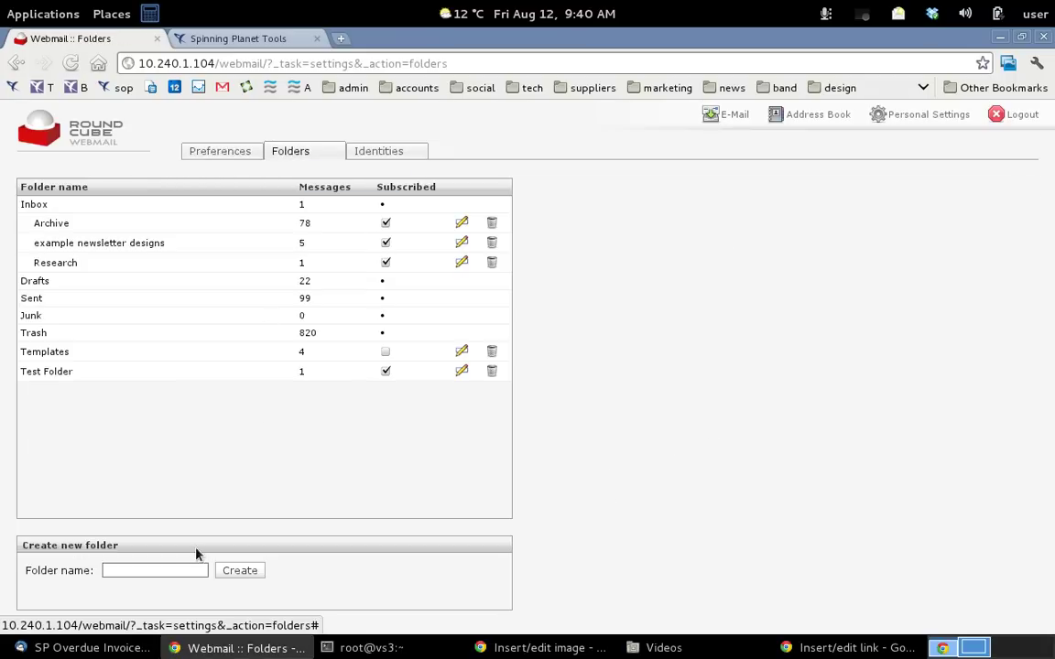
pyautogui.click(163, 569)
pyautogui.write('Te')
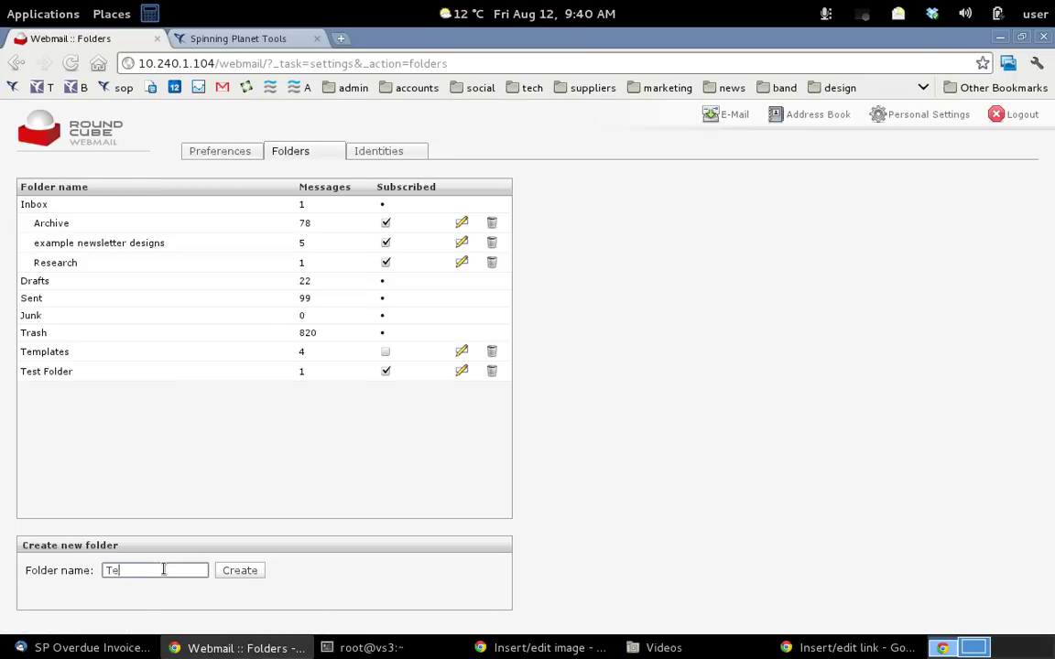
pyautogui.write('st Folder 2')
pyautogui.click(243, 577)
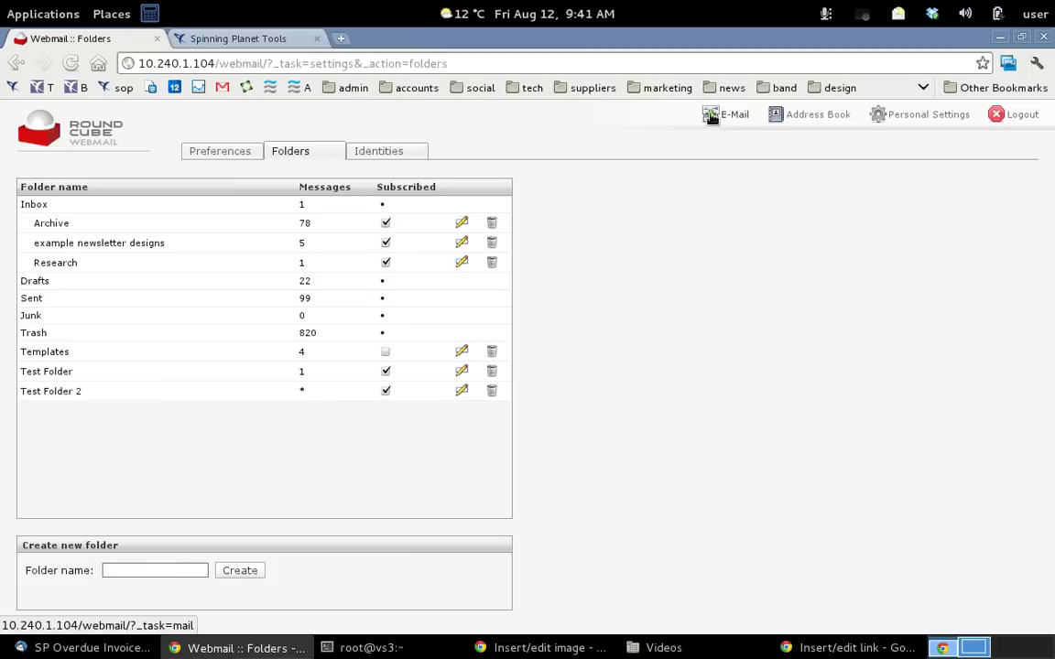
# Back in the mailbox, drag the 09:25 Marketing message into Test Folder 2
pyautogui.click(715, 114)
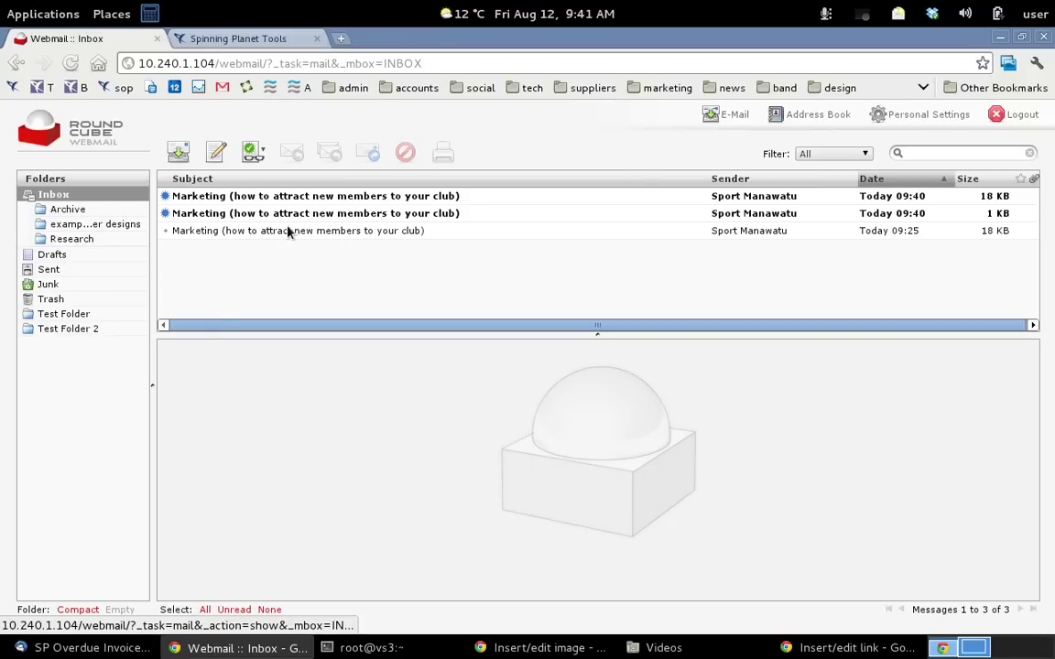
pyautogui.click(318, 231)
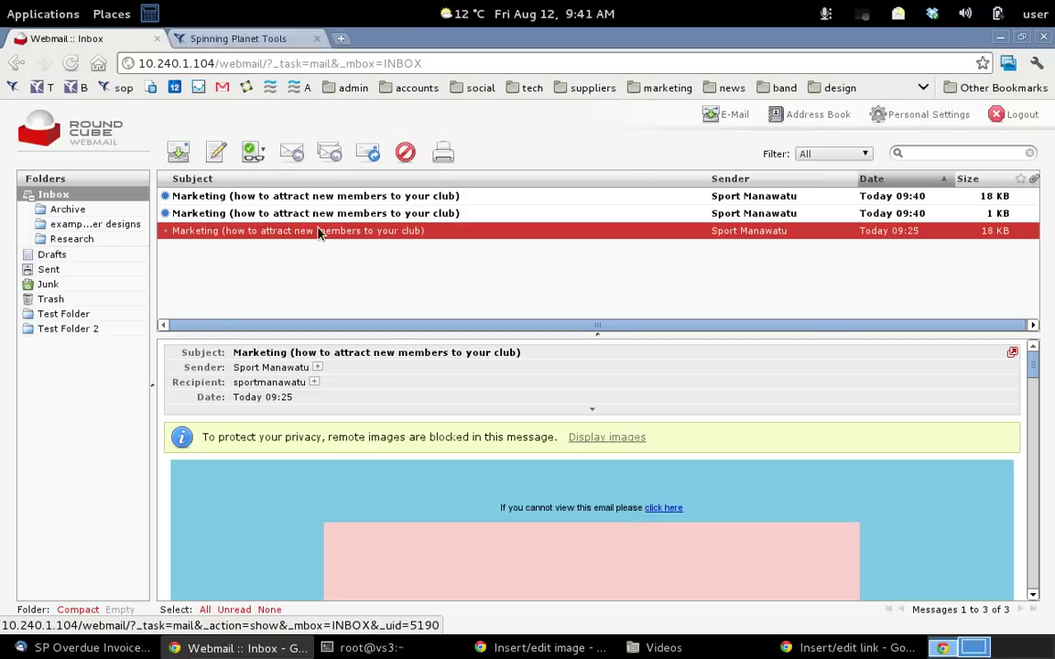
pyautogui.moveTo(318, 231); pyautogui.dragTo(96, 335)
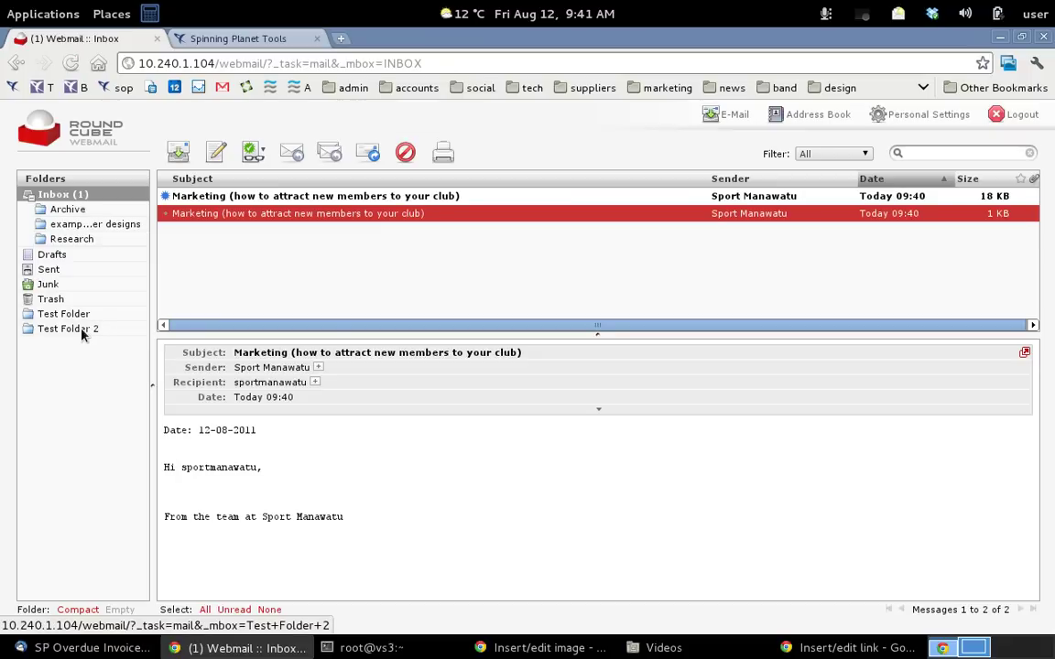
# Check the moved message inside Test Folder 2, then return to the Folders settings
pyautogui.click(80, 331)
pyautogui.click(236, 198)
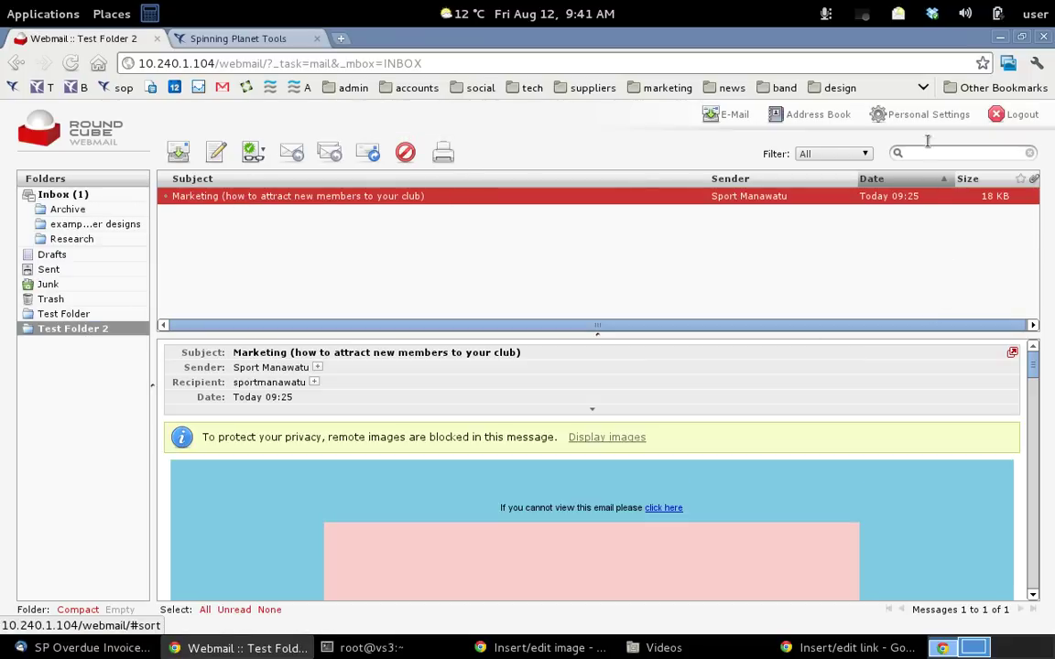
pyautogui.click(911, 117)
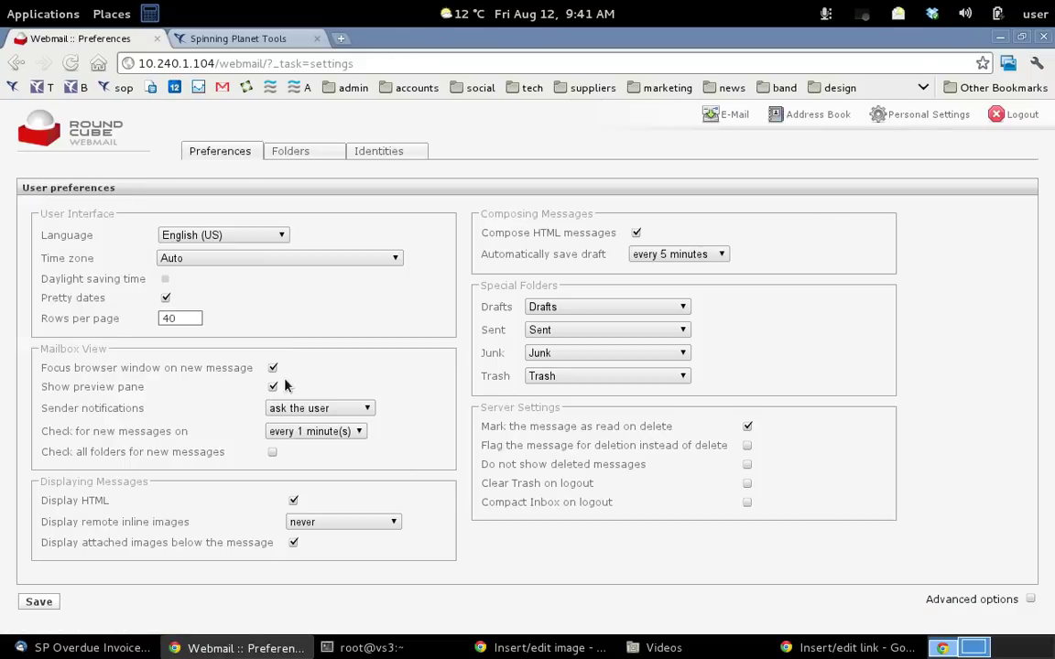
pyautogui.click(309, 155)
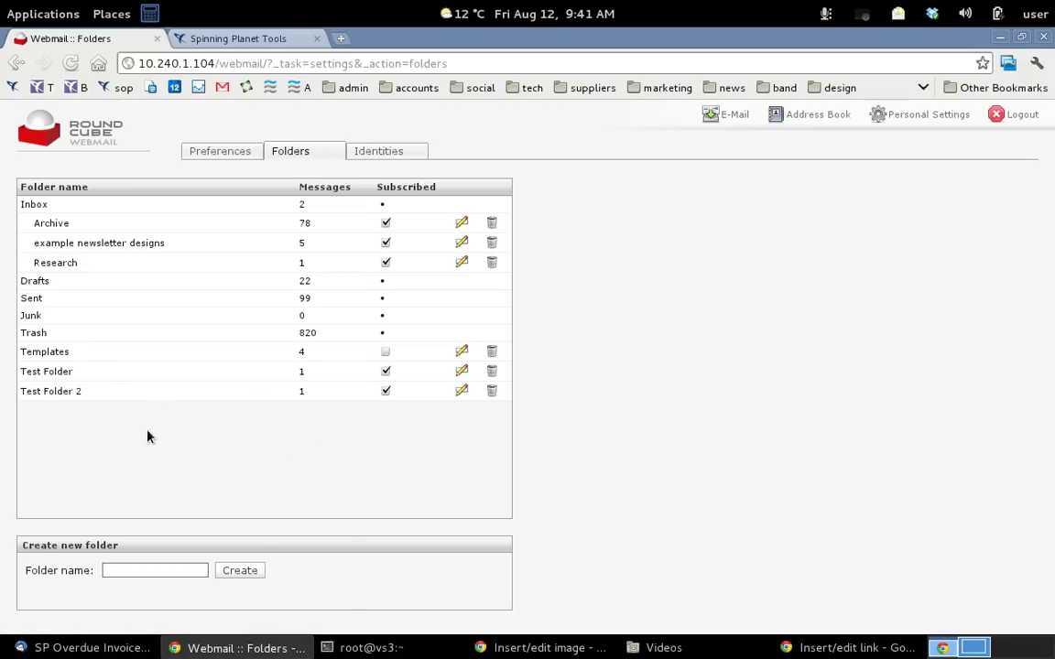
# Delete Test Folder 2 and Test Folder, confirming each, then show the sender identities
pyautogui.click(492, 391)
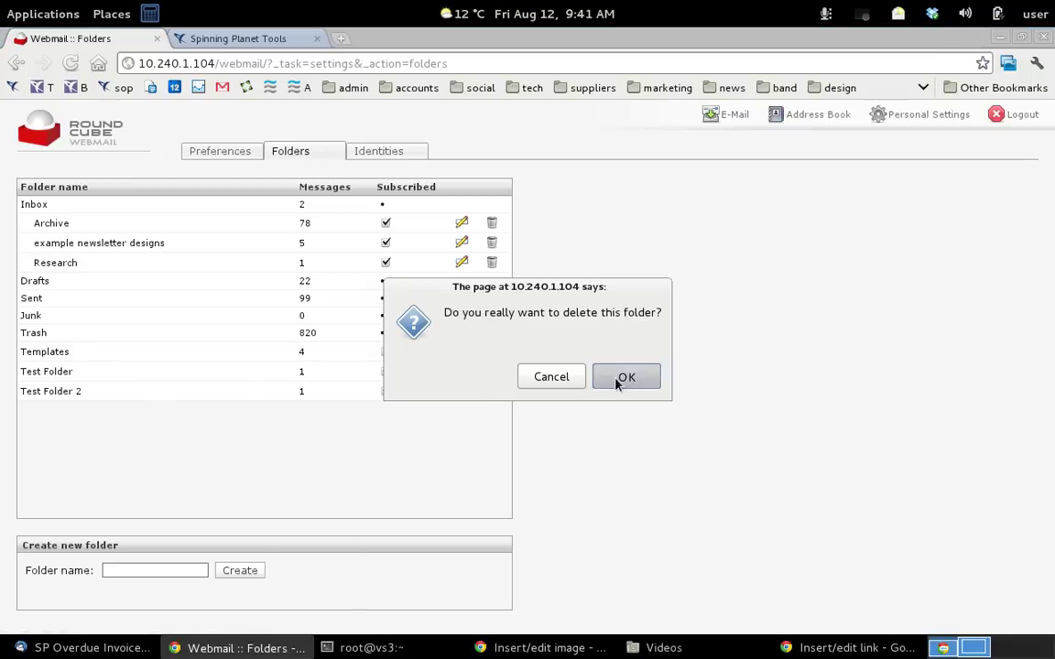
pyautogui.click(617, 380)
pyautogui.click(492, 371)
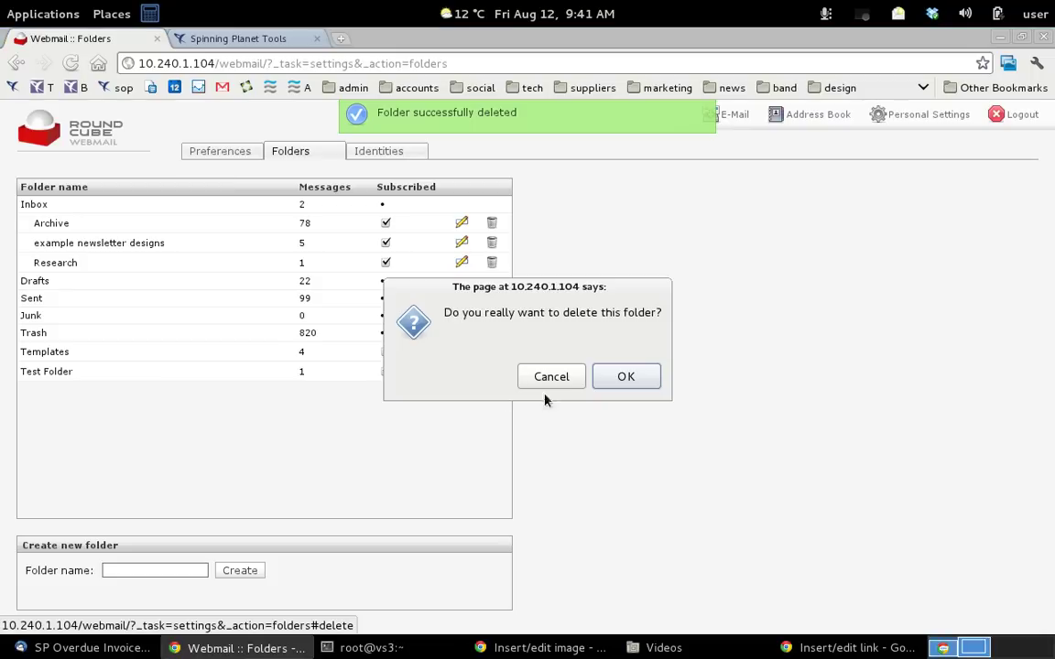
pyautogui.click(625, 378)
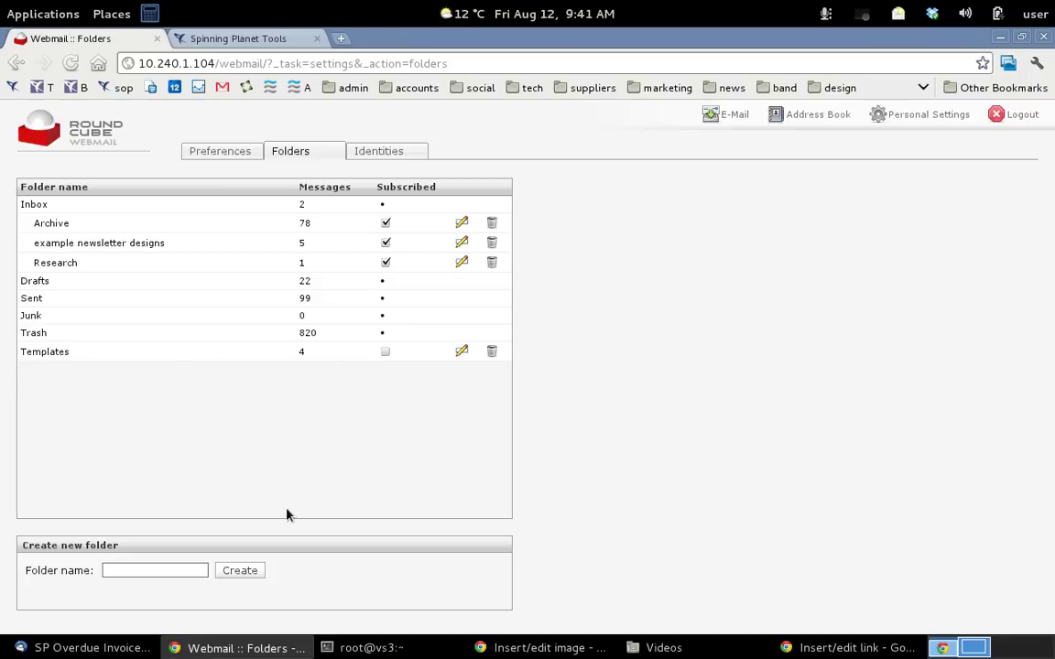
pyautogui.click(379, 151)
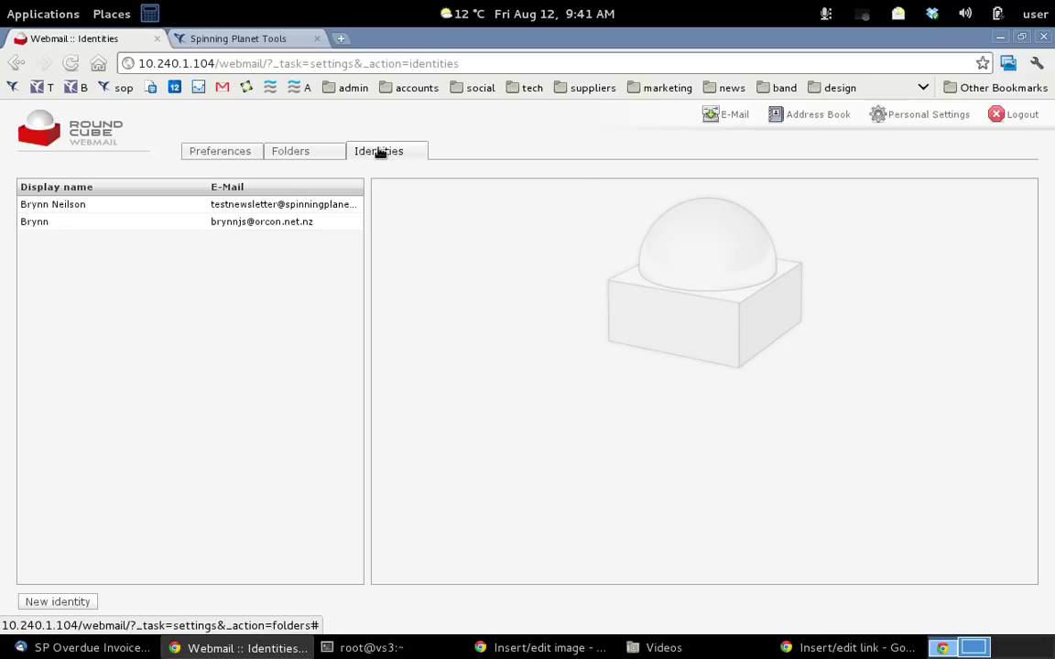
# Review the first identity's details, then the second identity's non-default edit form
pyautogui.click(73, 209)
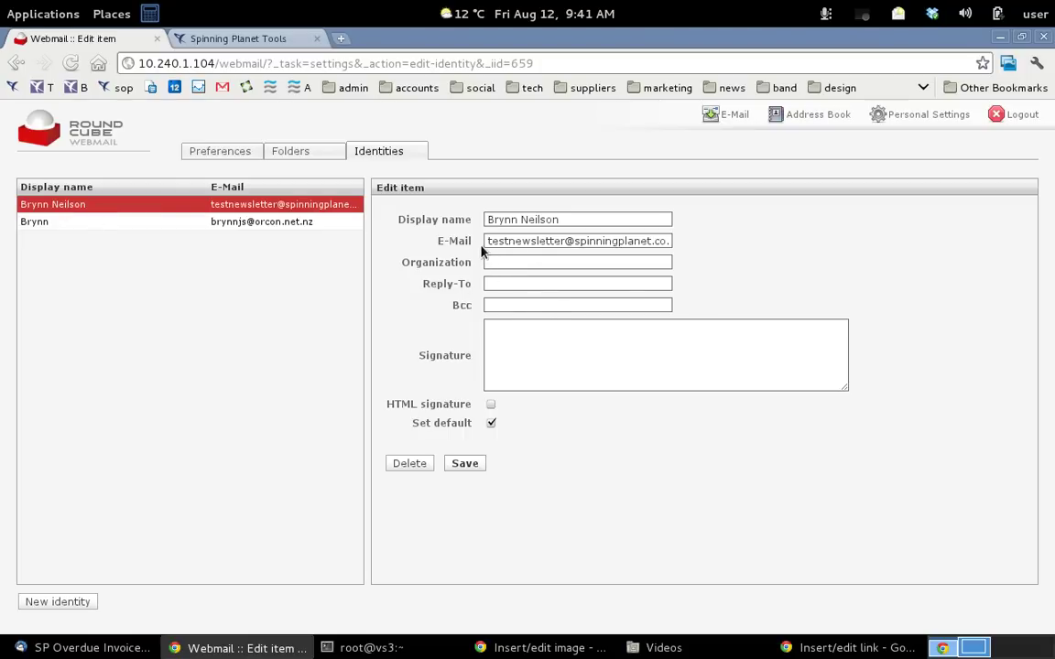
pyautogui.click(151, 229)
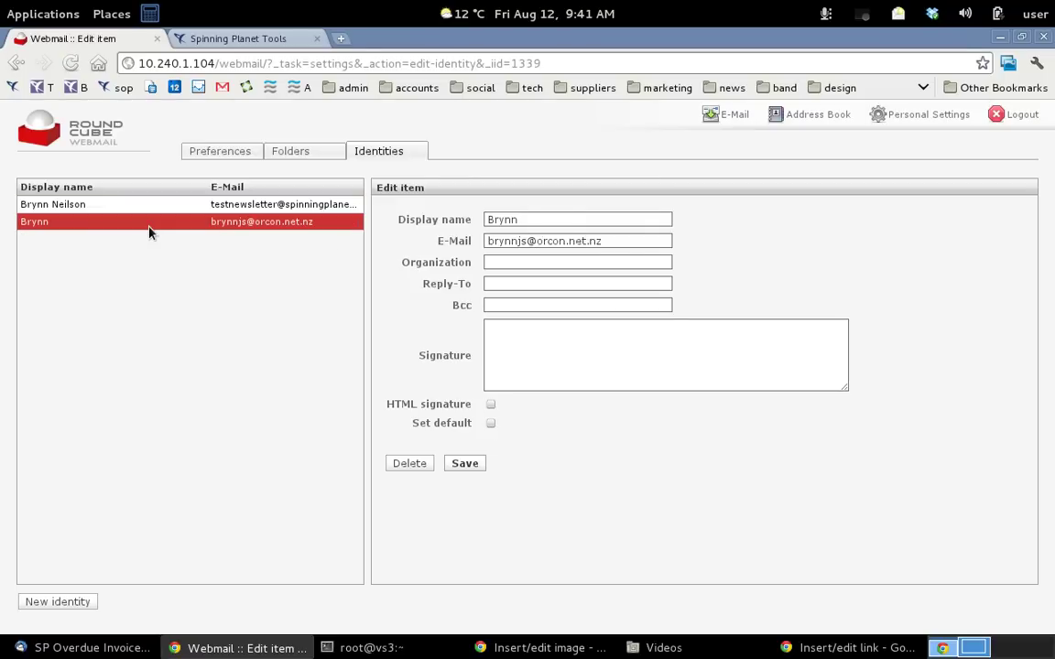
# Start a new message from the mailbox and pick the second identity as Sender
pyautogui.click(734, 114)
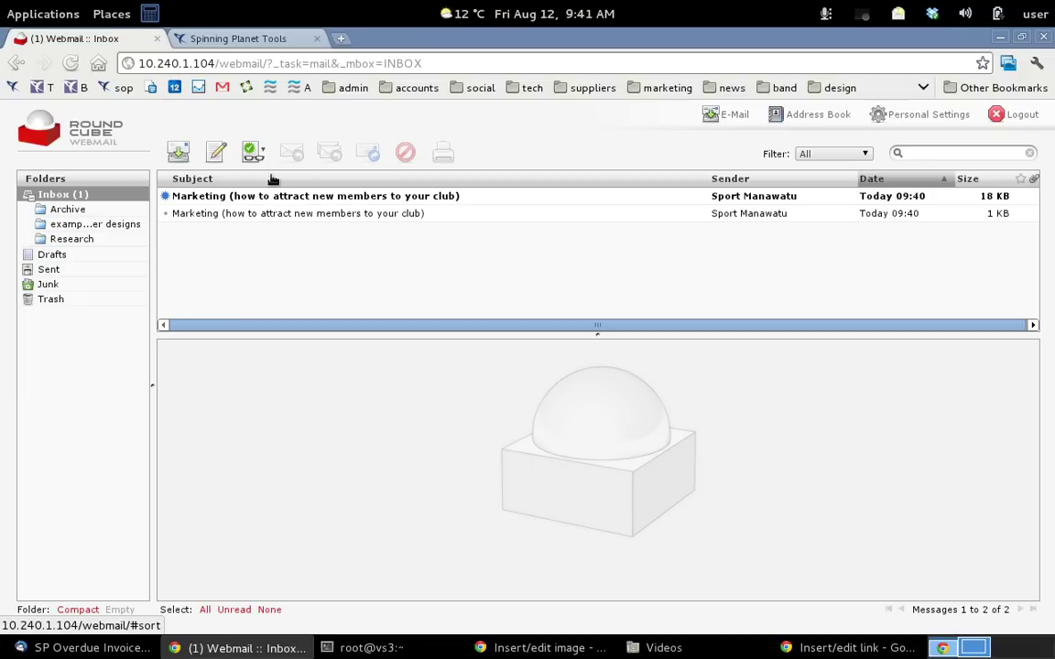
pyautogui.click(217, 153)
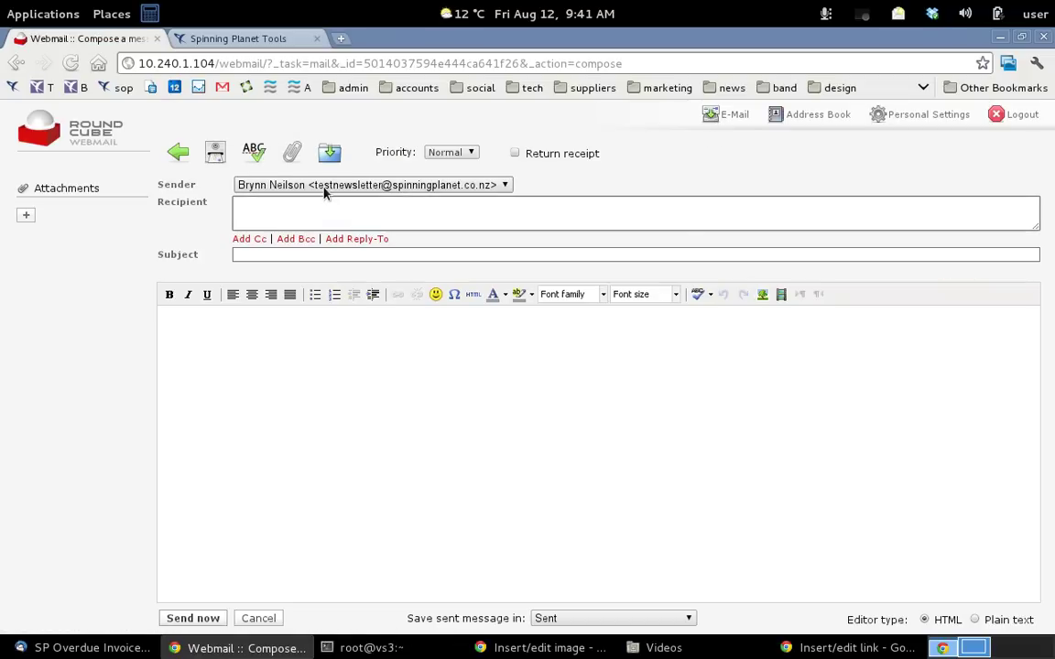
pyautogui.click(325, 187)
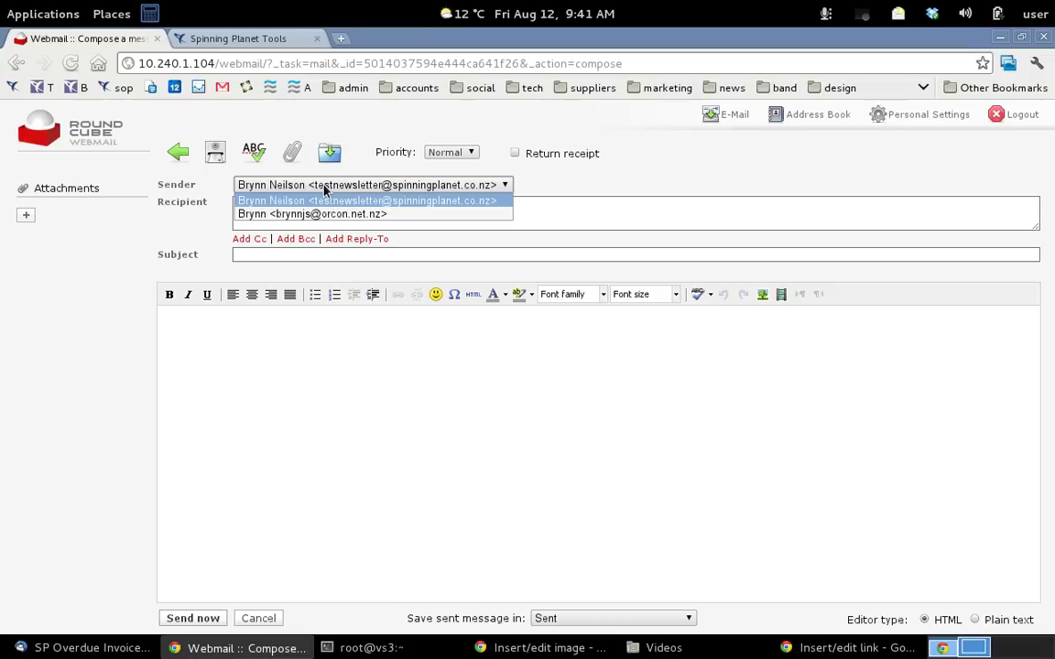
pyautogui.click(318, 213)
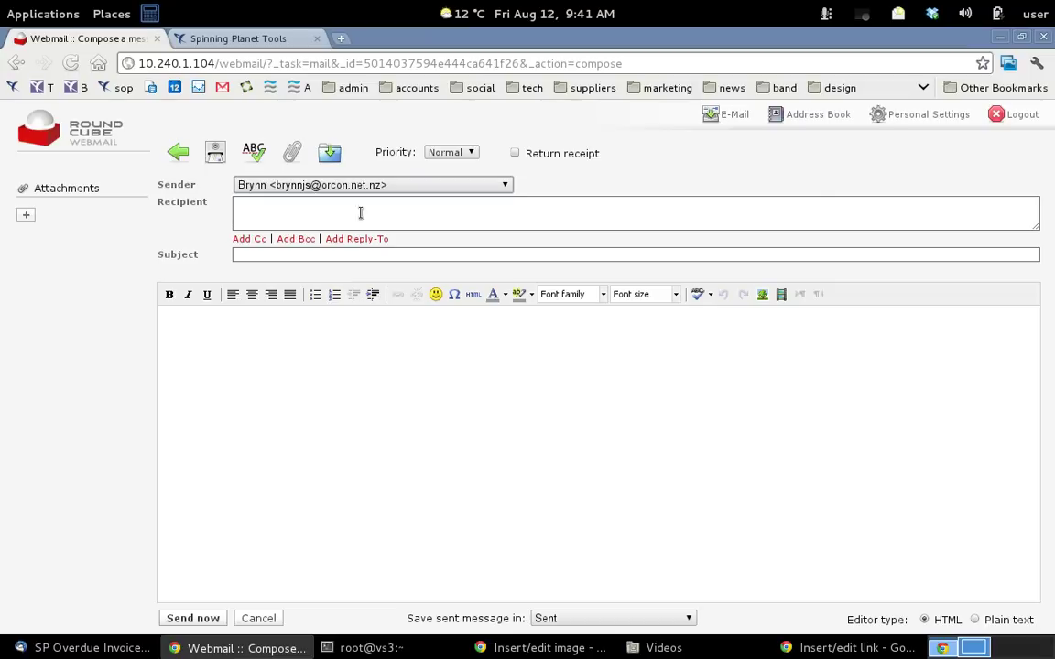
# In Personal Settings, review both identities and the blank New identity form, then return to Inbox
pyautogui.click(898, 118)
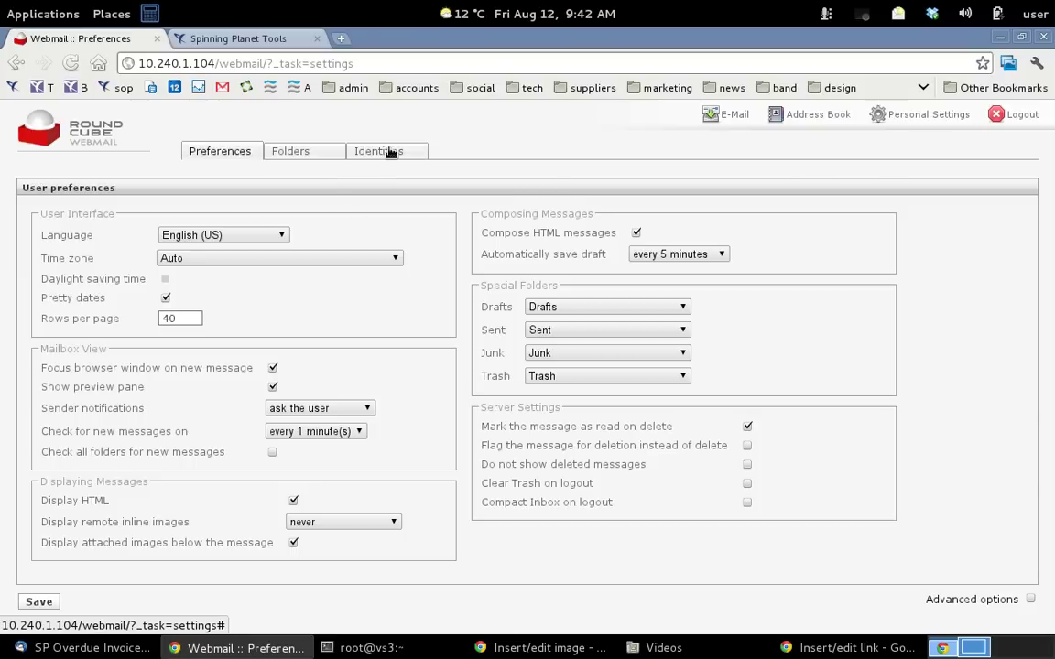
pyautogui.click(386, 152)
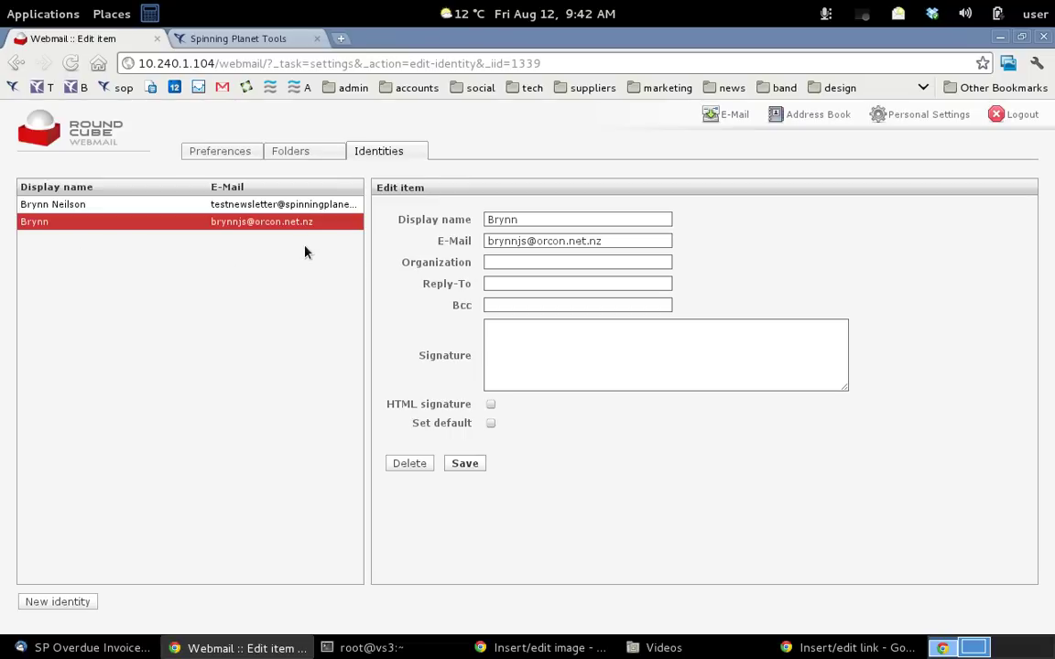
pyautogui.click(99, 208)
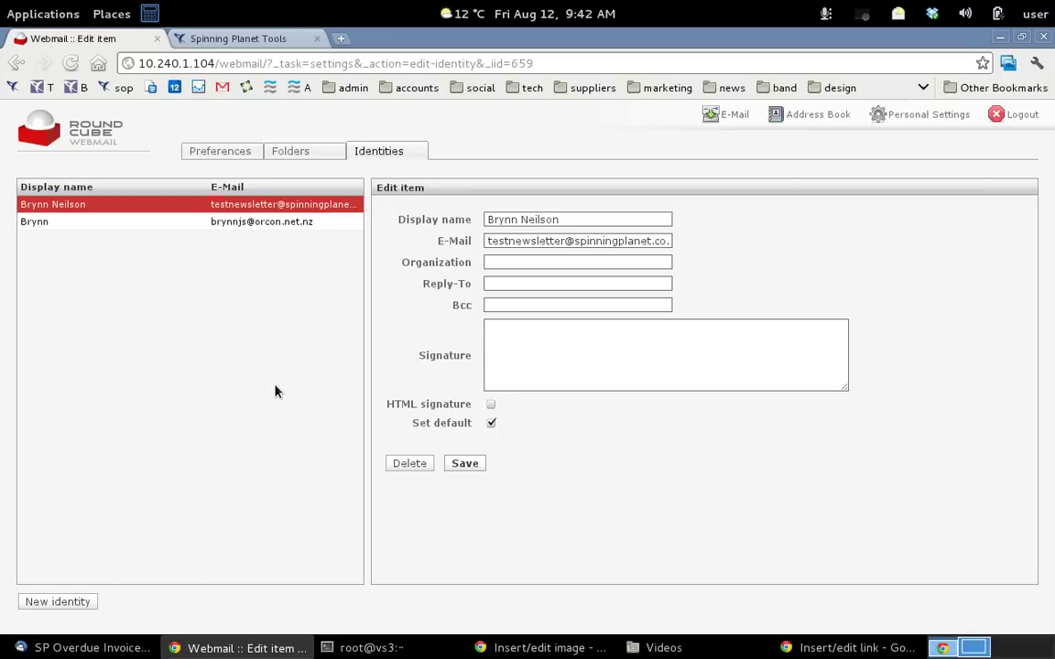
pyautogui.click(157, 223)
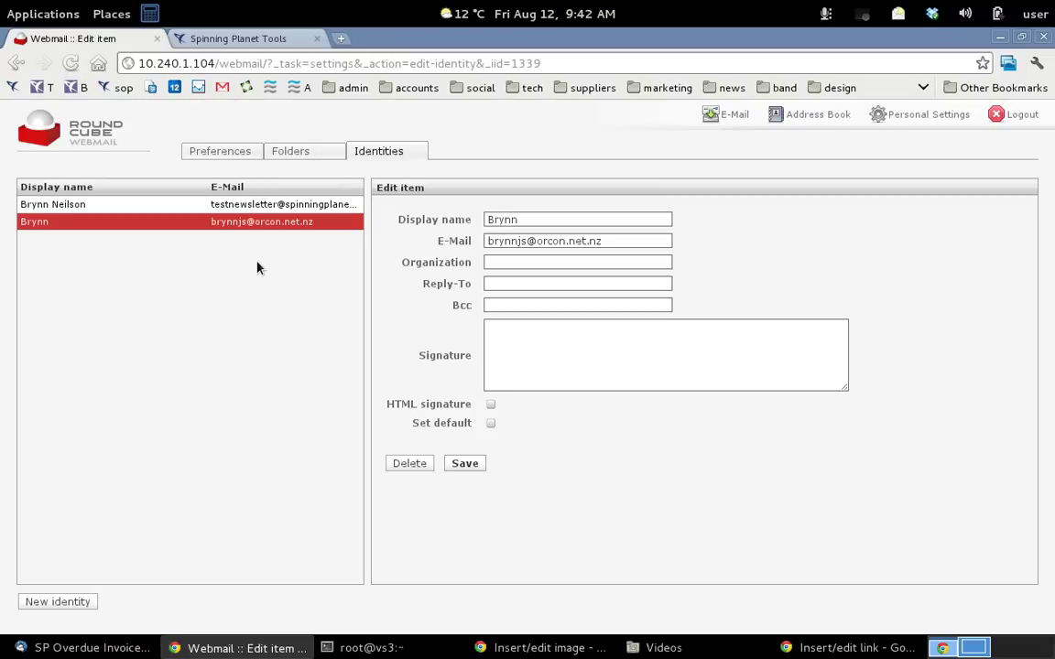
pyautogui.click(79, 603)
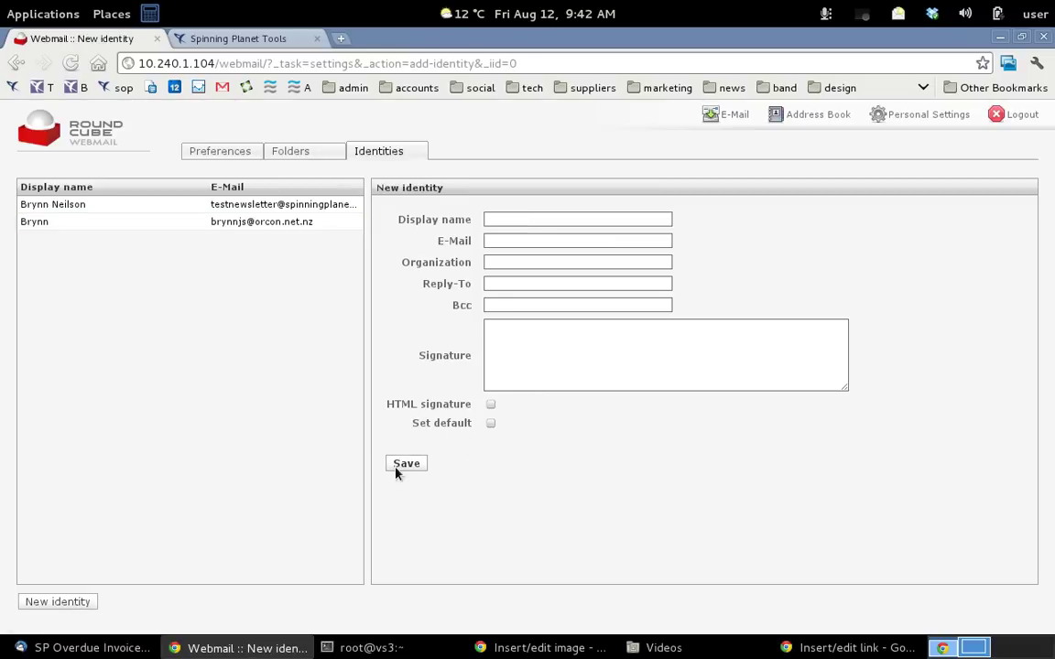
pyautogui.click(731, 114)
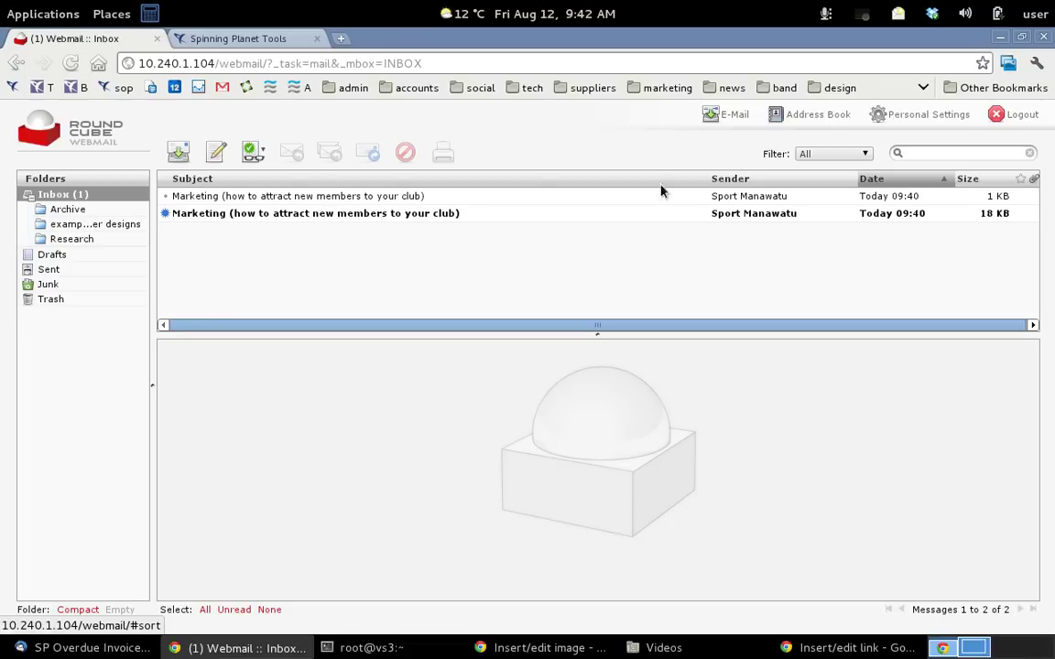
# In the Address Book, view the existing contact and begin adding a new one
pyautogui.click(815, 112)
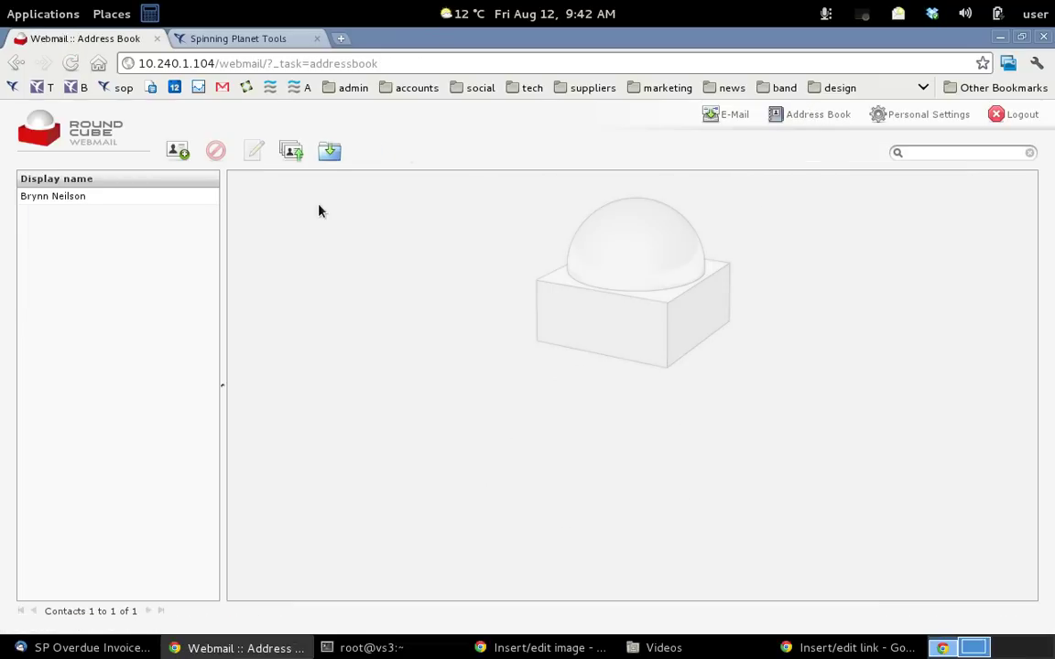
pyautogui.click(72, 199)
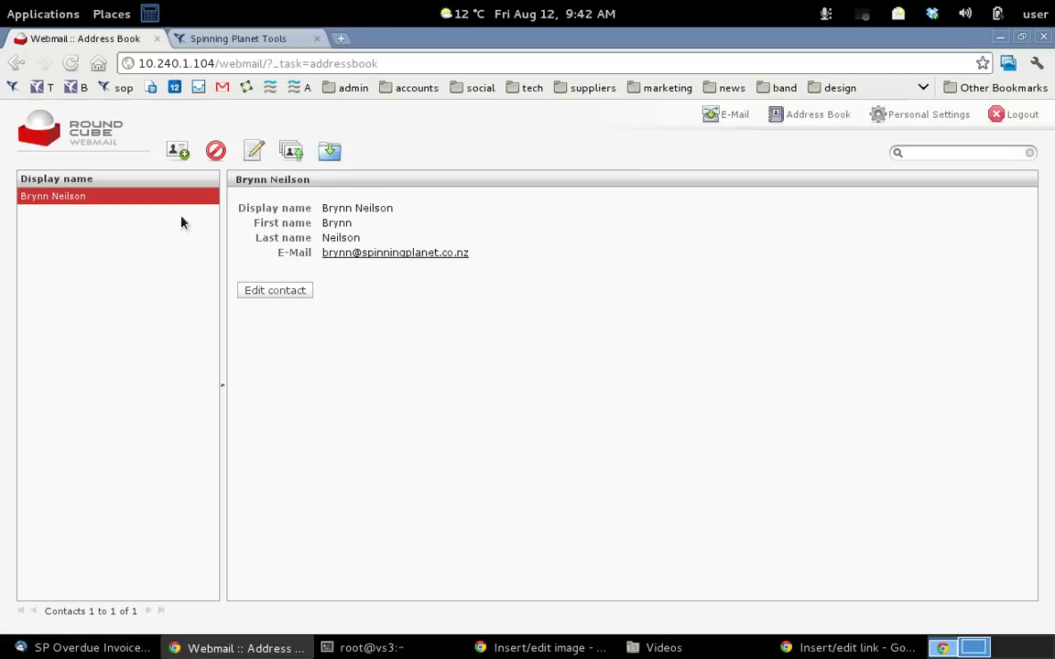
pyautogui.click(178, 150)
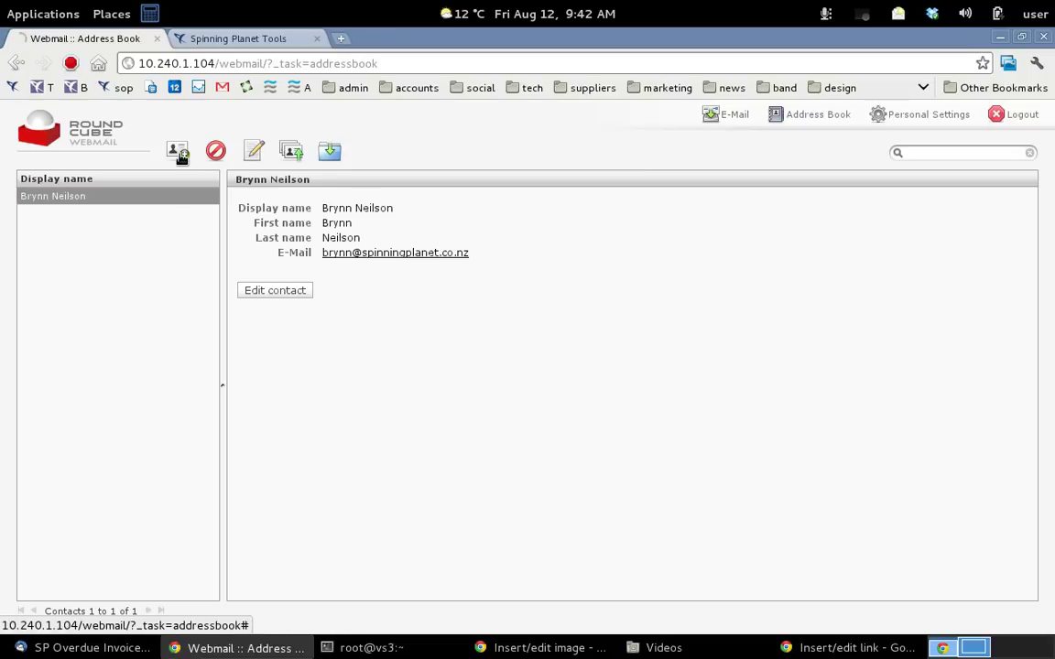
# Set the new contact's display name and first name to 'orcon', replacing the initially typed personal name
pyautogui.click(377, 211)
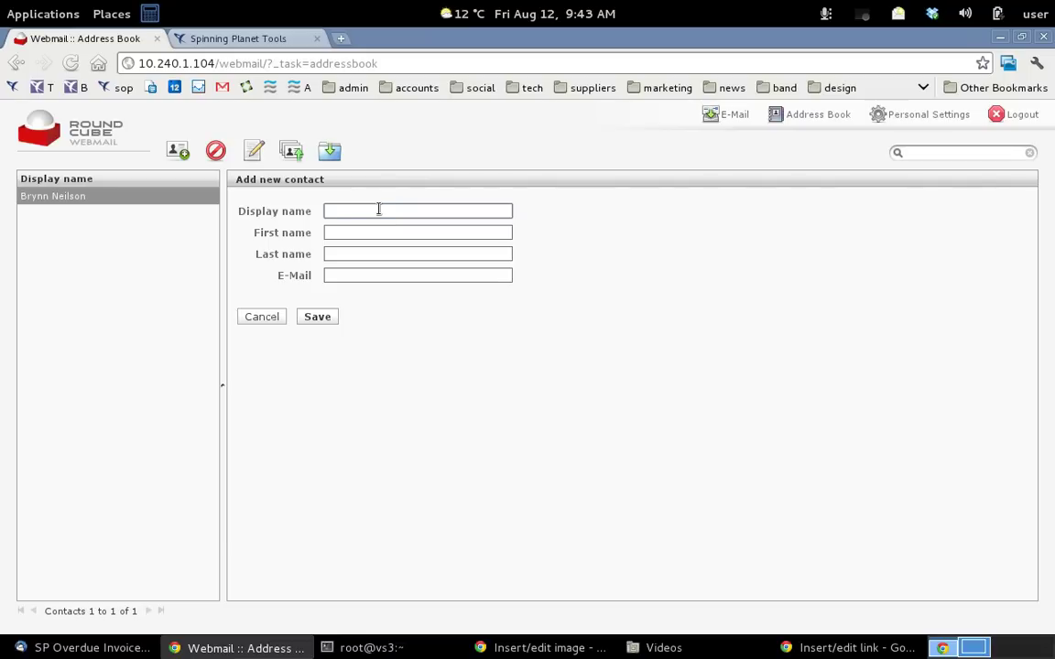
pyautogui.write('Brynn JS')
pyautogui.click(337, 234)
pyautogui.write('Brynn')
pyautogui.doubleClick(338, 234)
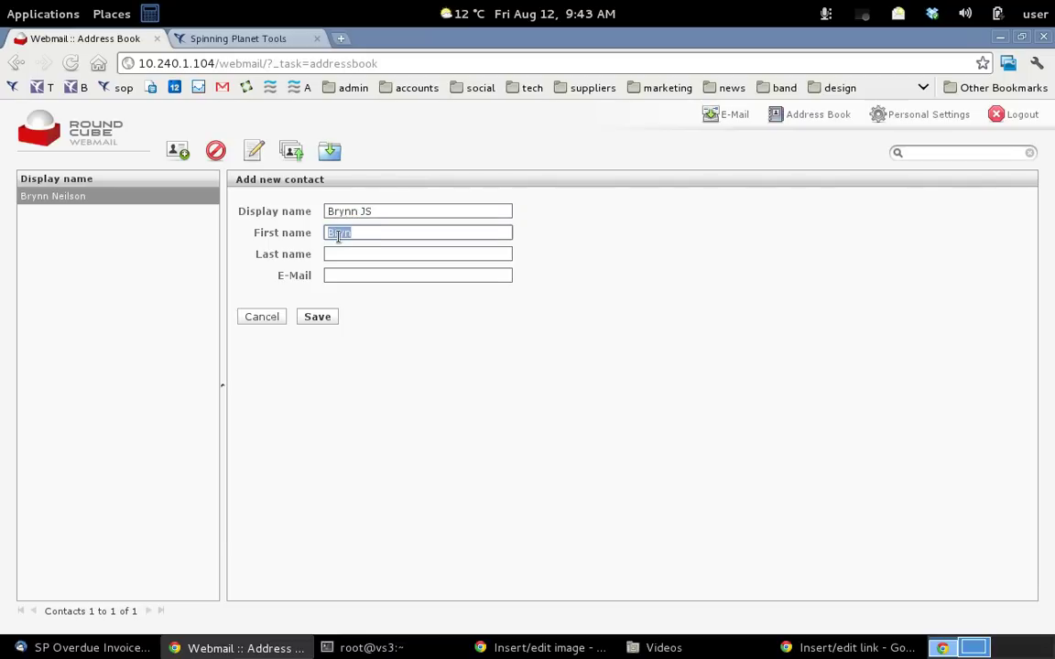
pyautogui.write('orcon')
pyautogui.moveTo(372, 211); pyautogui.dragTo(222, 210)
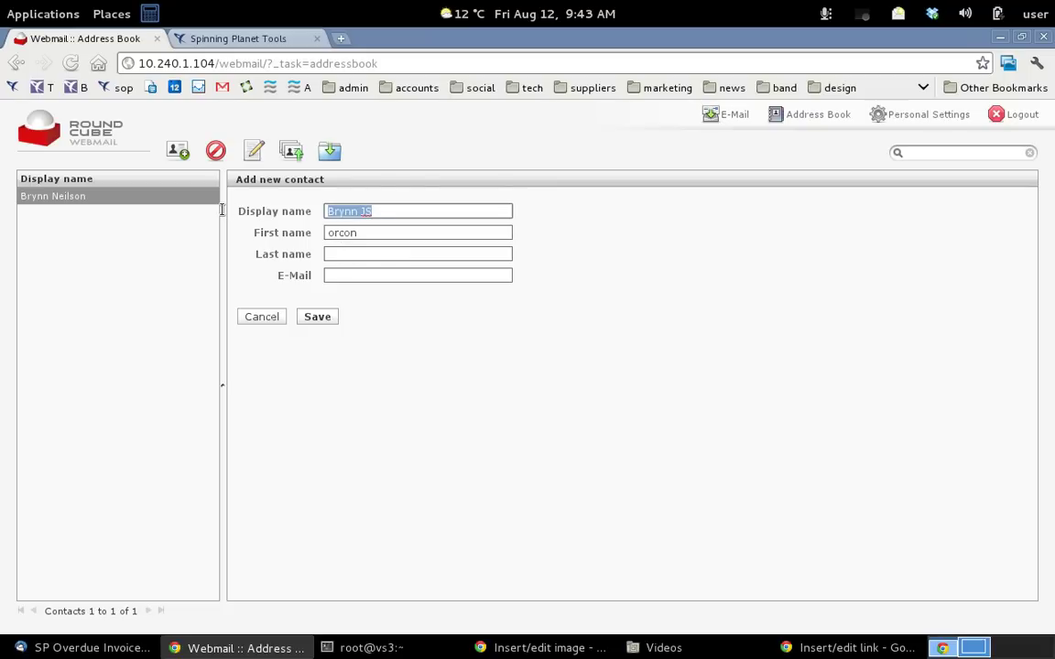
pyautogui.write('orcon')
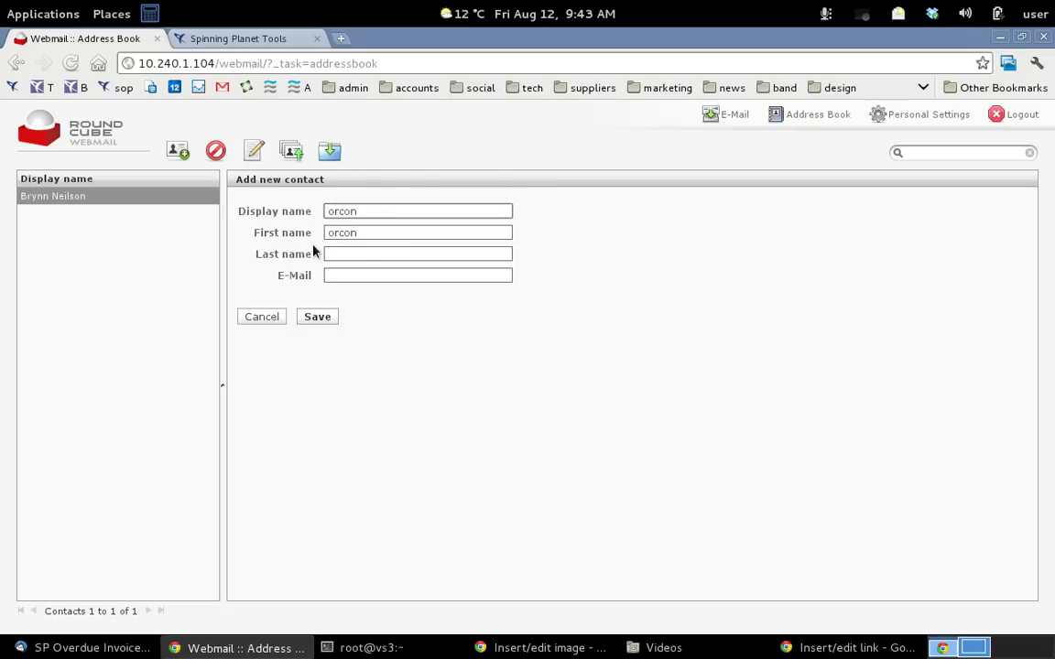
# Set the last name to 'orcon', enter the contact's e-mail address, and save
pyautogui.click(347, 254)
pyautogui.write('orcon')
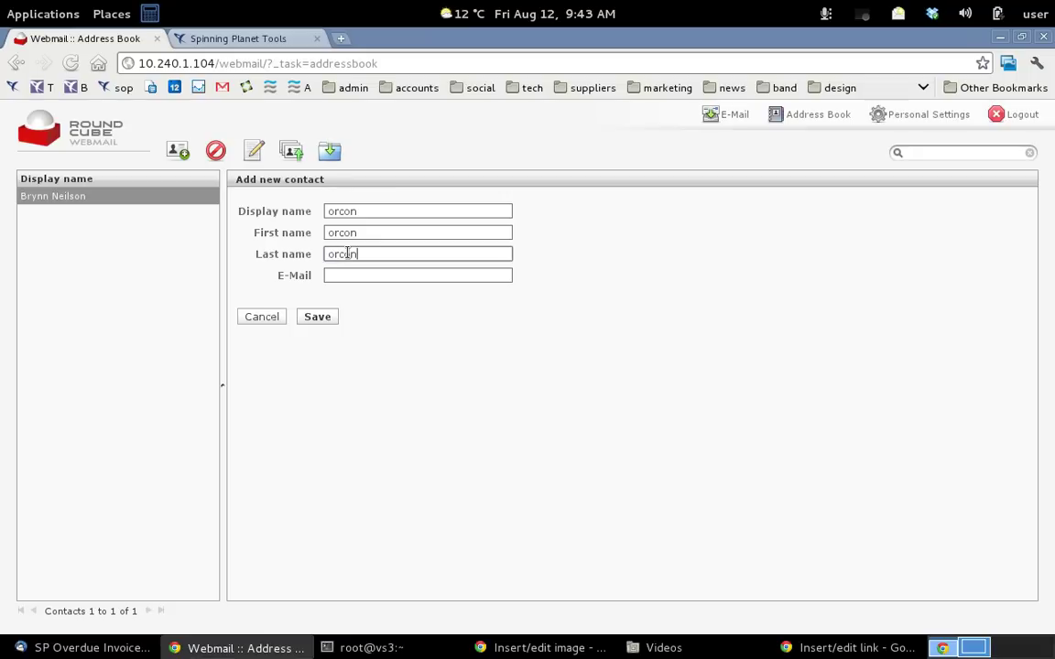
pyautogui.click(384, 272)
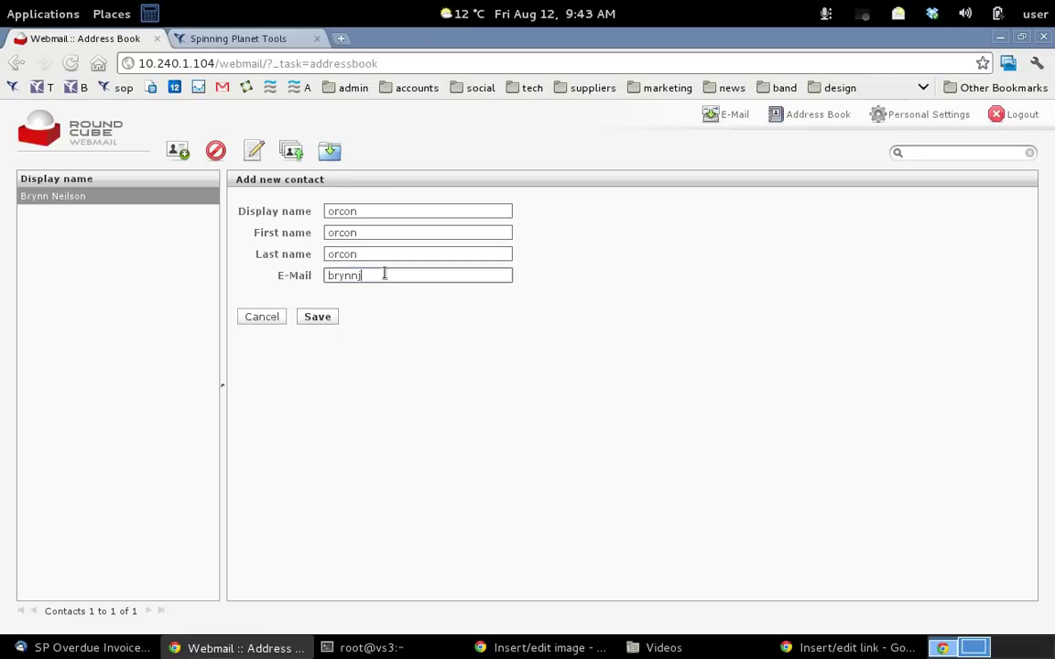
pyautogui.click(264, 317)
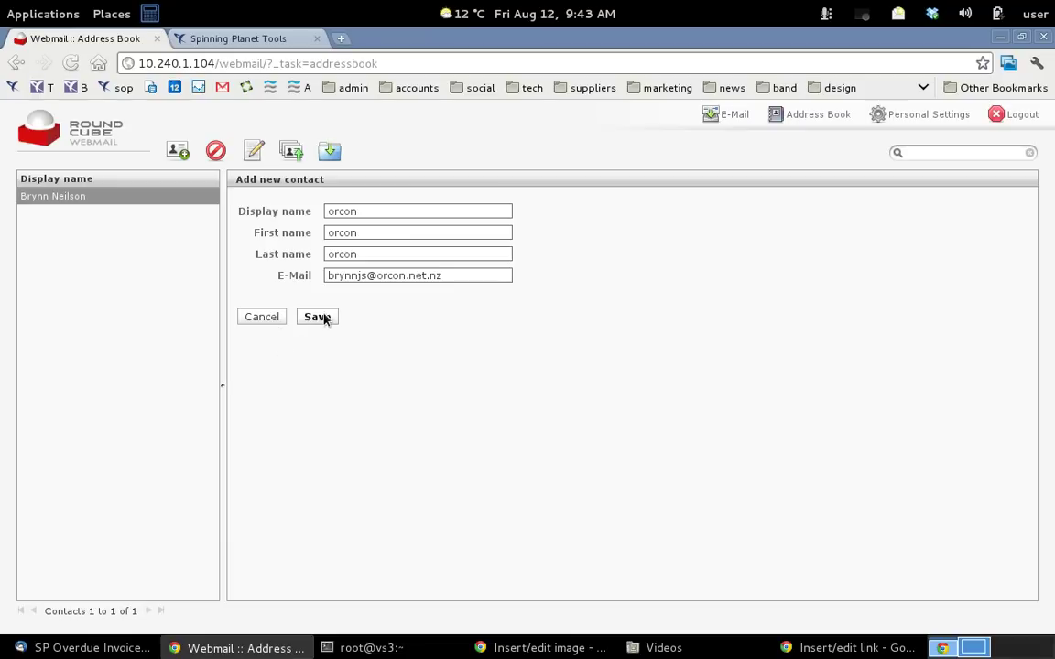
pyautogui.click(320, 318)
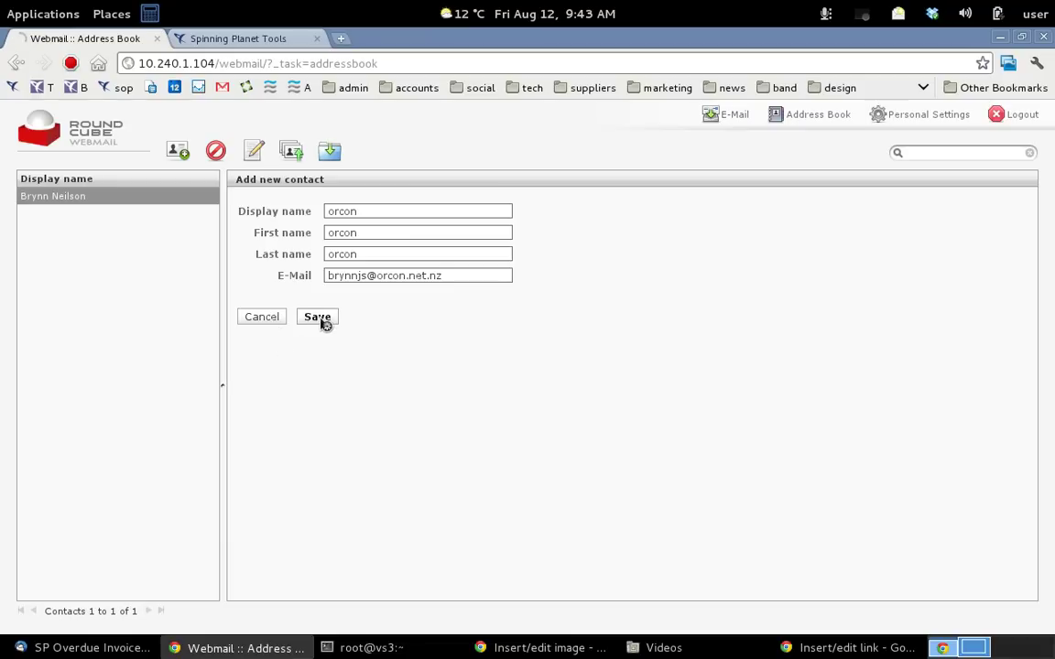
# Start a fresh message and add orcon ('or') and the other contact as autocompleted recipients
pyautogui.click(254, 152)
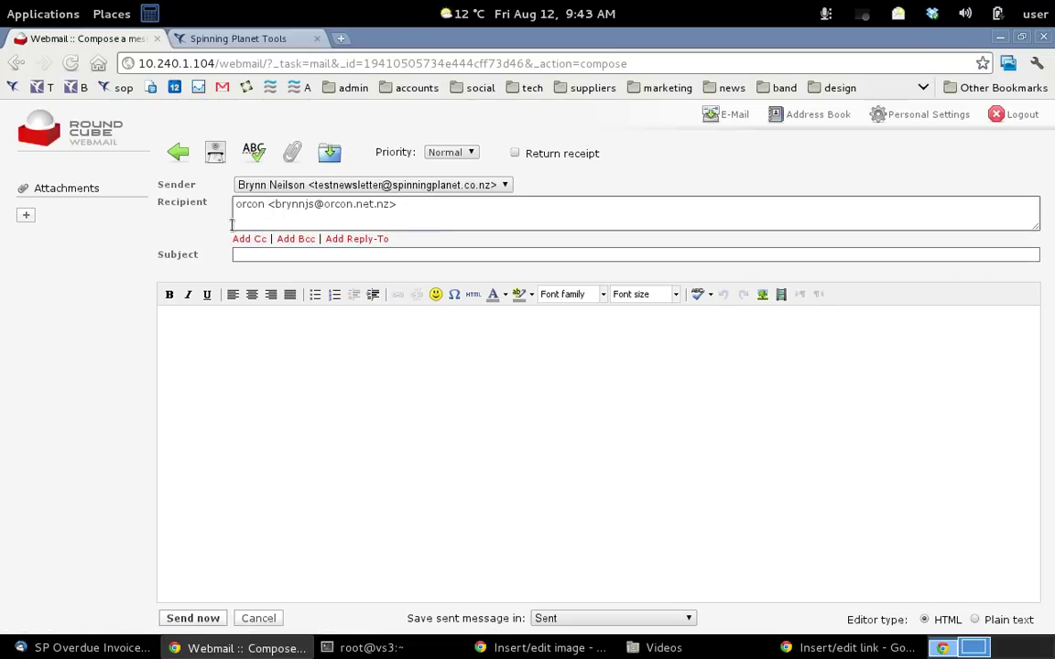
pyautogui.click(178, 153)
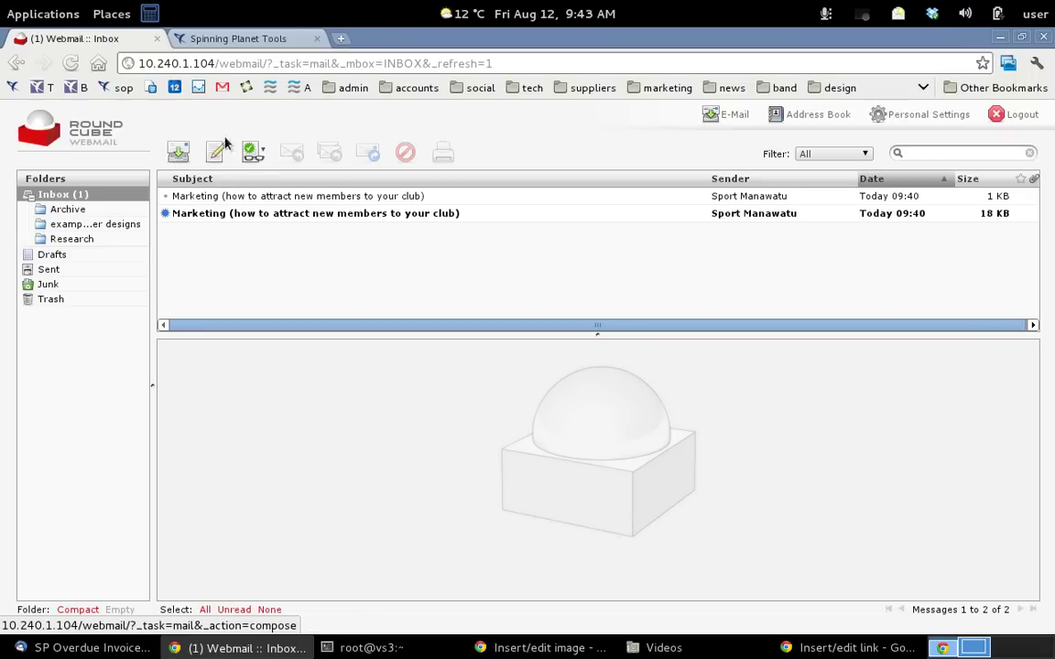
pyautogui.click(217, 153)
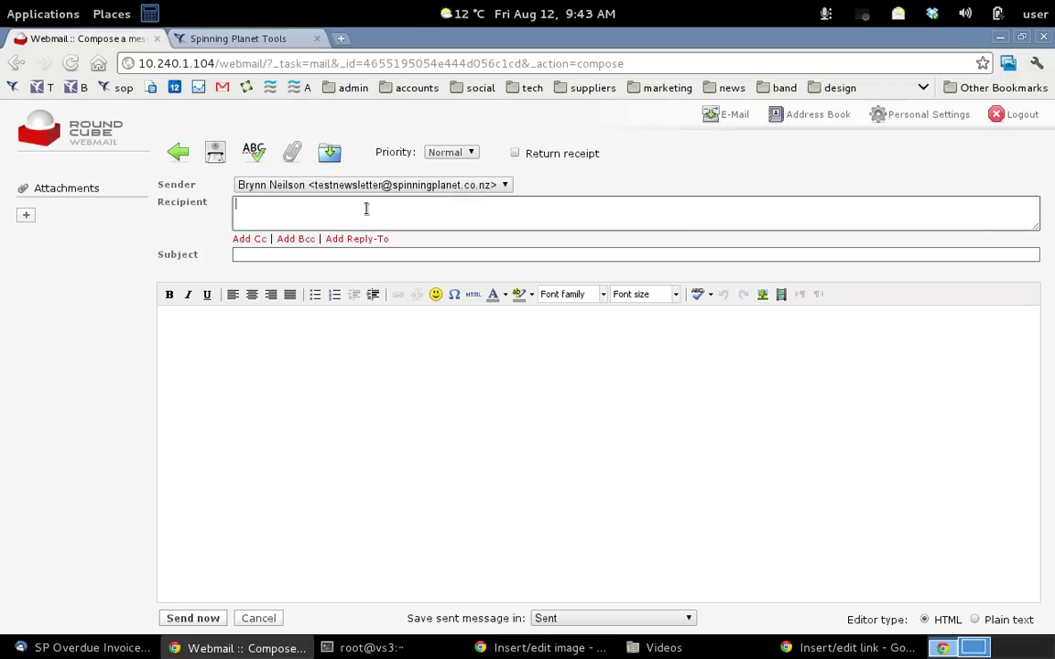
pyautogui.write('or')
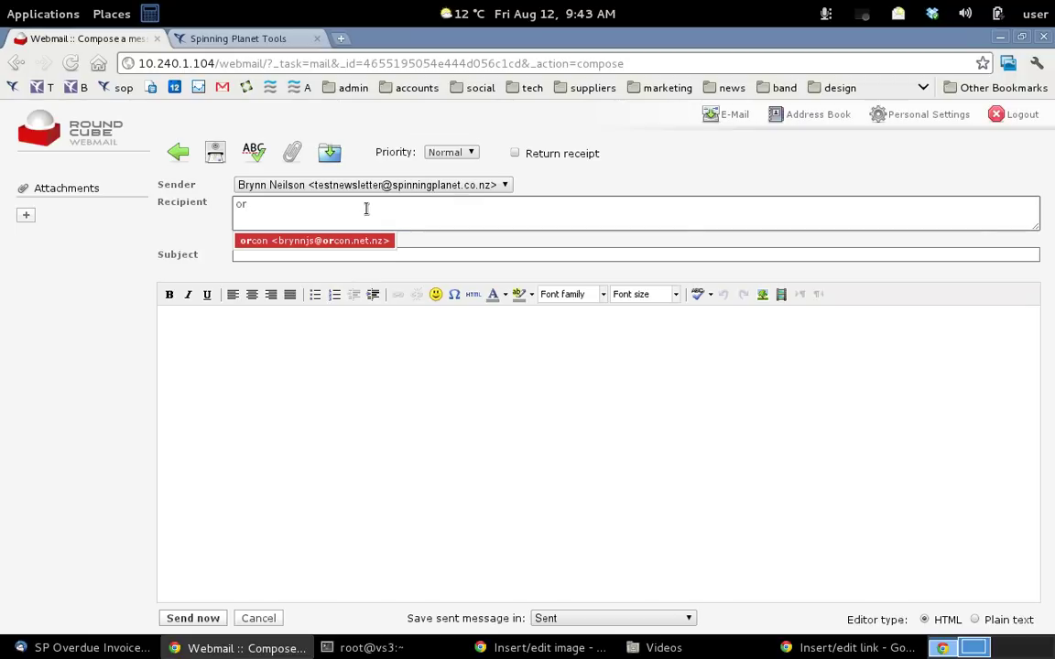
pyautogui.click(365, 241)
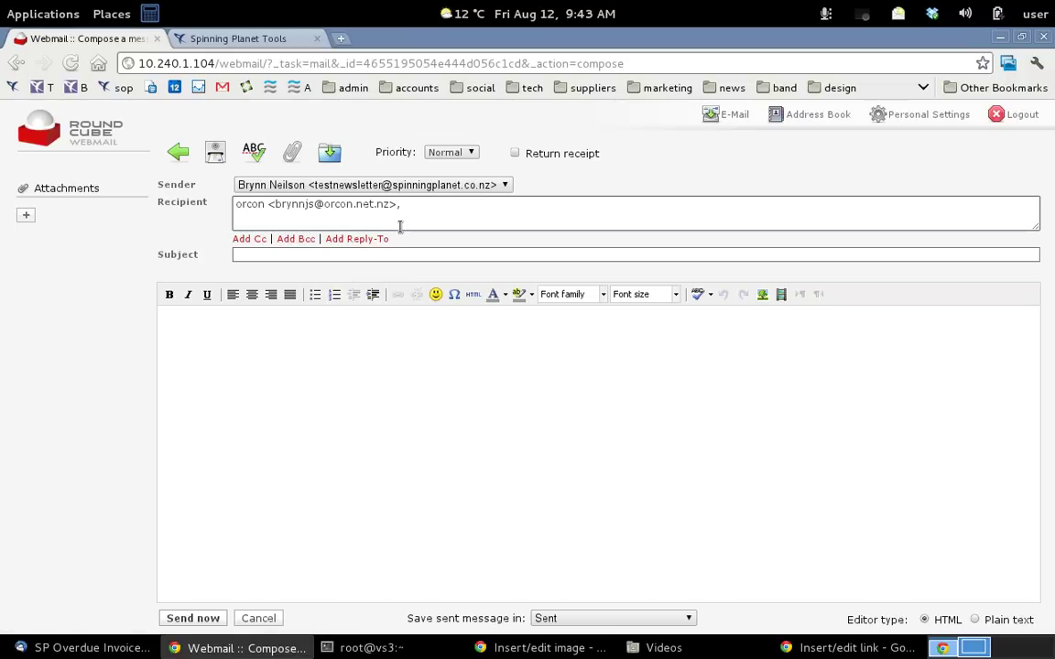
pyautogui.write('br')
pyautogui.click(401, 240)
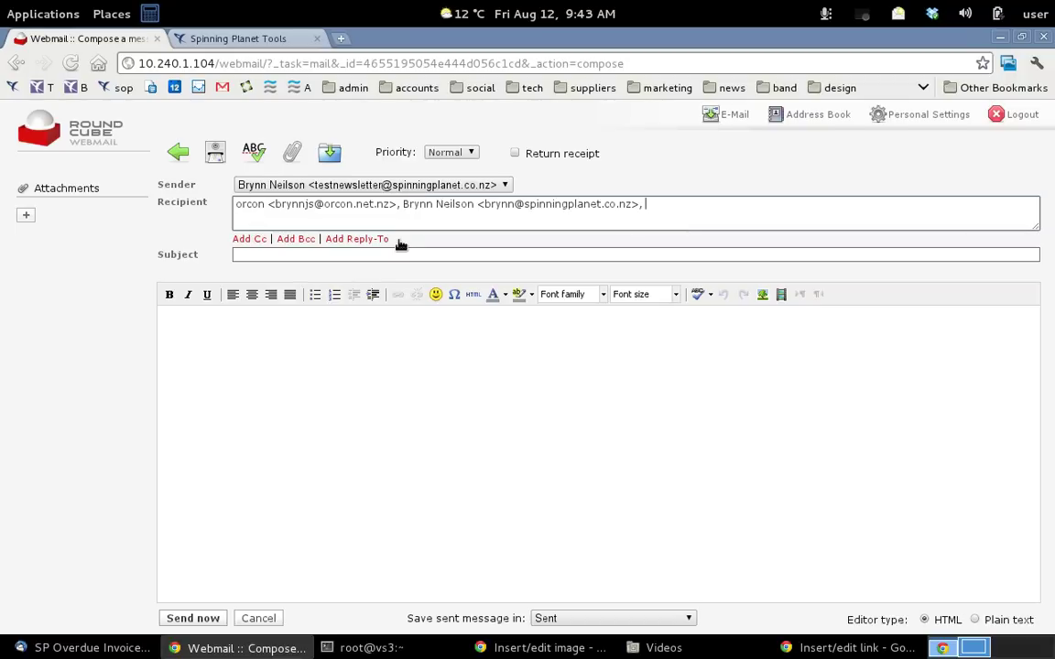